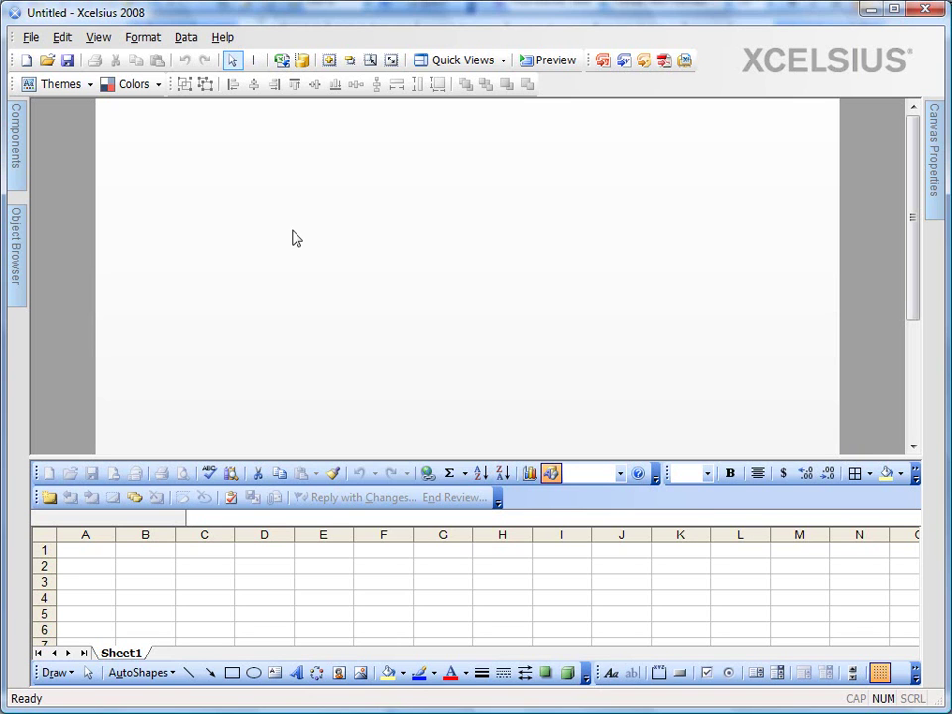
- Import the TabSet workbook into the embedded spreadsheet
click(283, 64)
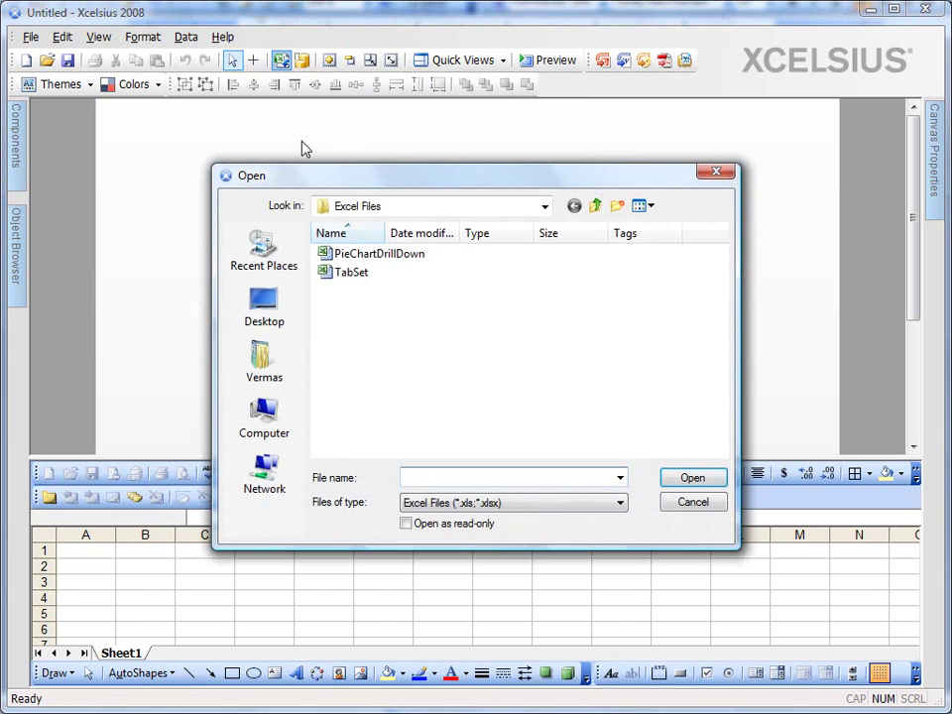
click(355, 273)
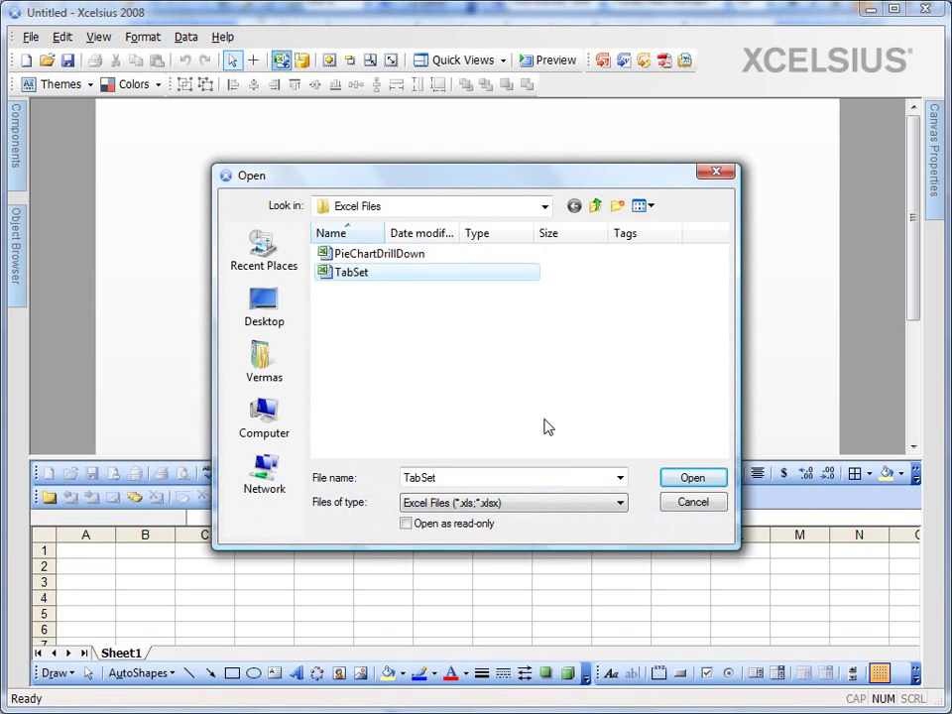
click(689, 478)
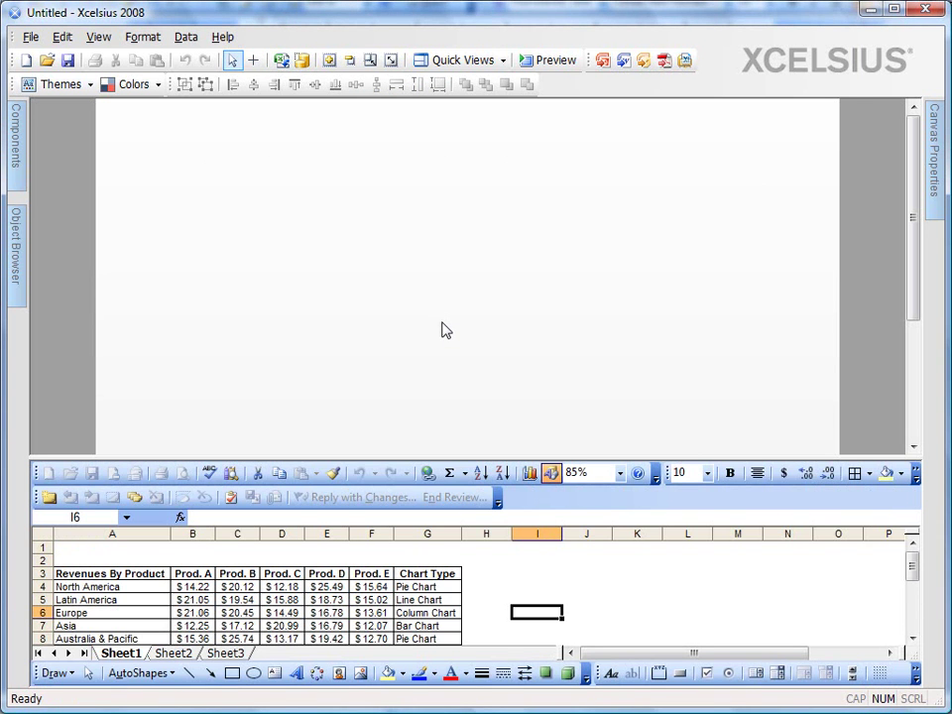
click(912, 640)
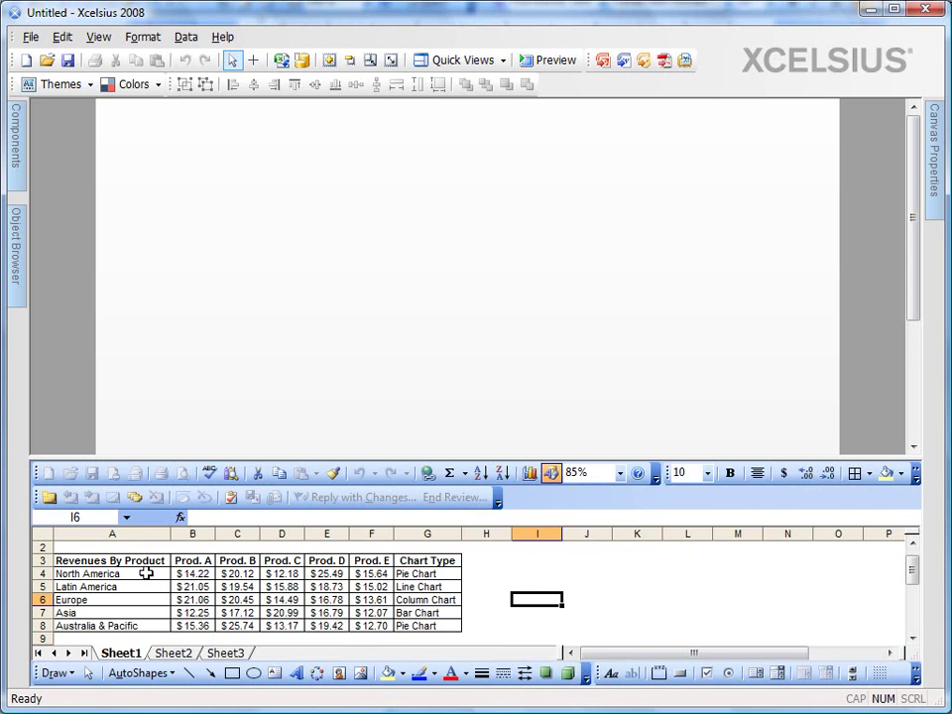
- Select the region names North America to Australia & Pacific and the Chart Type cells G3:G8
drag(139, 574, 142, 625)
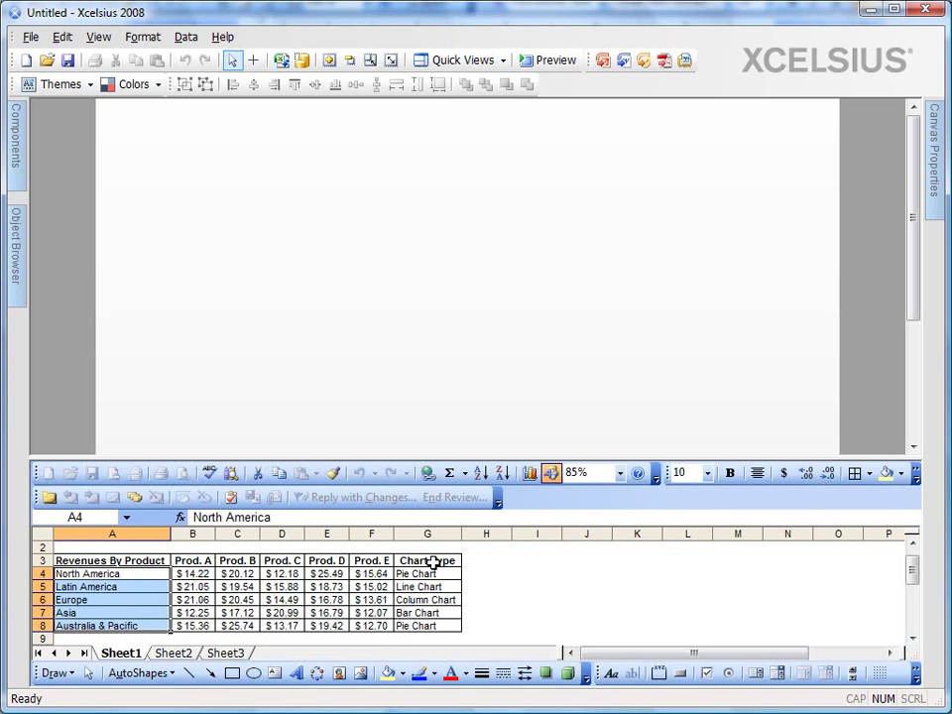
drag(431, 563, 439, 624)
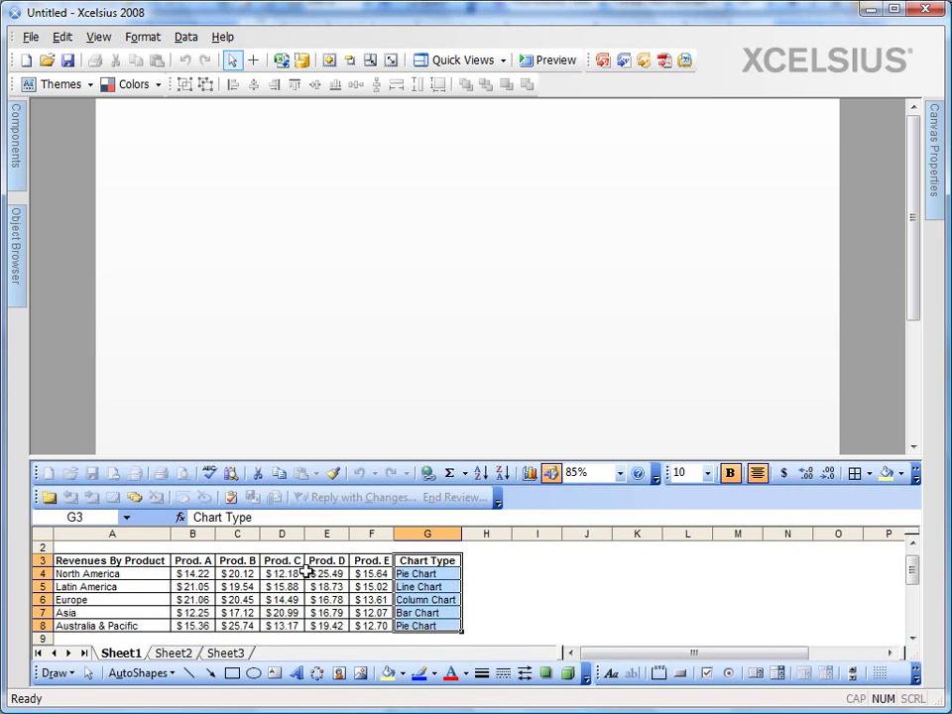
click(407, 337)
- Place a Tab Set from the Containers category on the canvas
click(17, 159)
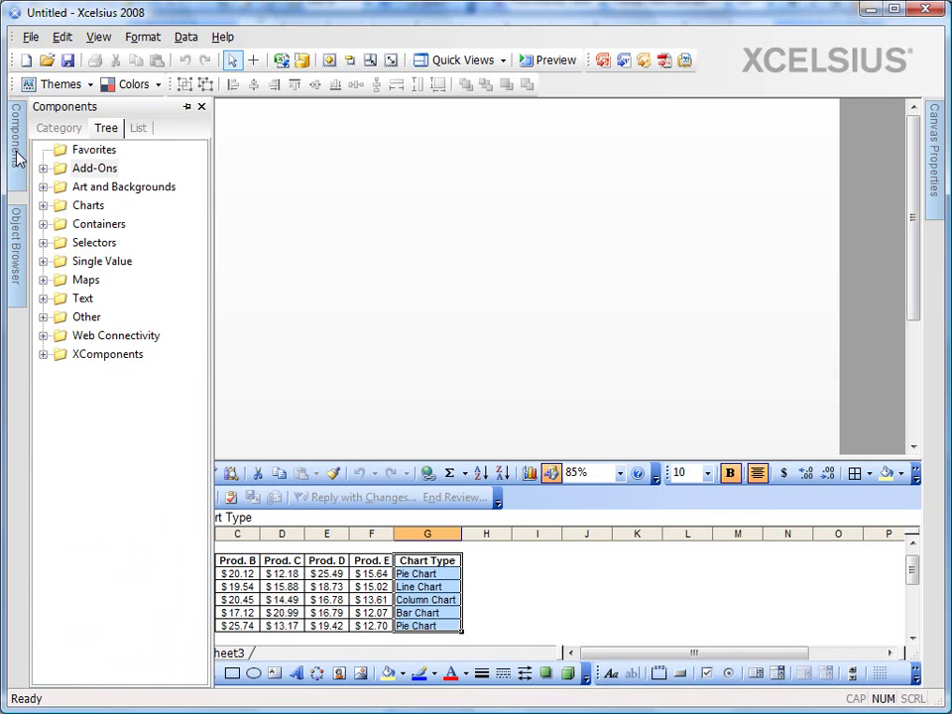
click(44, 225)
click(107, 262)
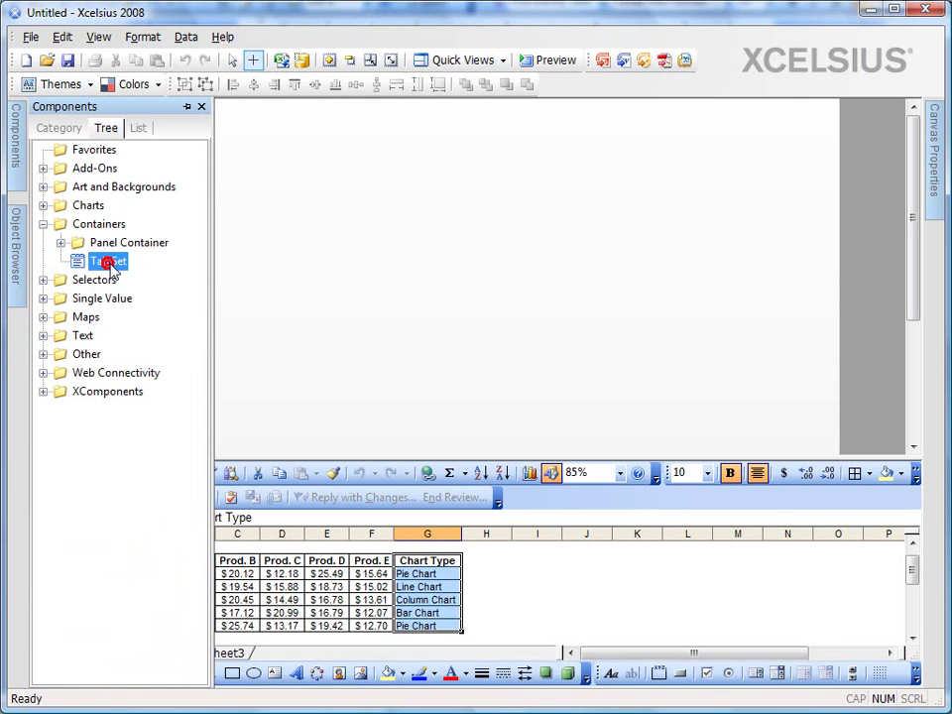
click(340, 179)
- Move the tab set up and left near the top of the canvas
click(453, 268)
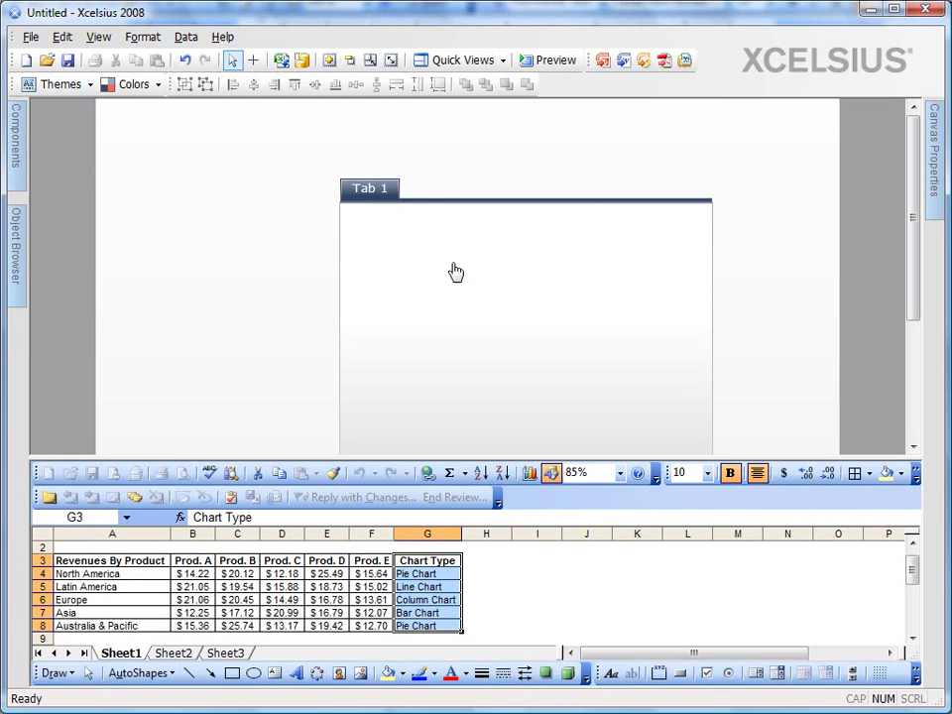
click(363, 190)
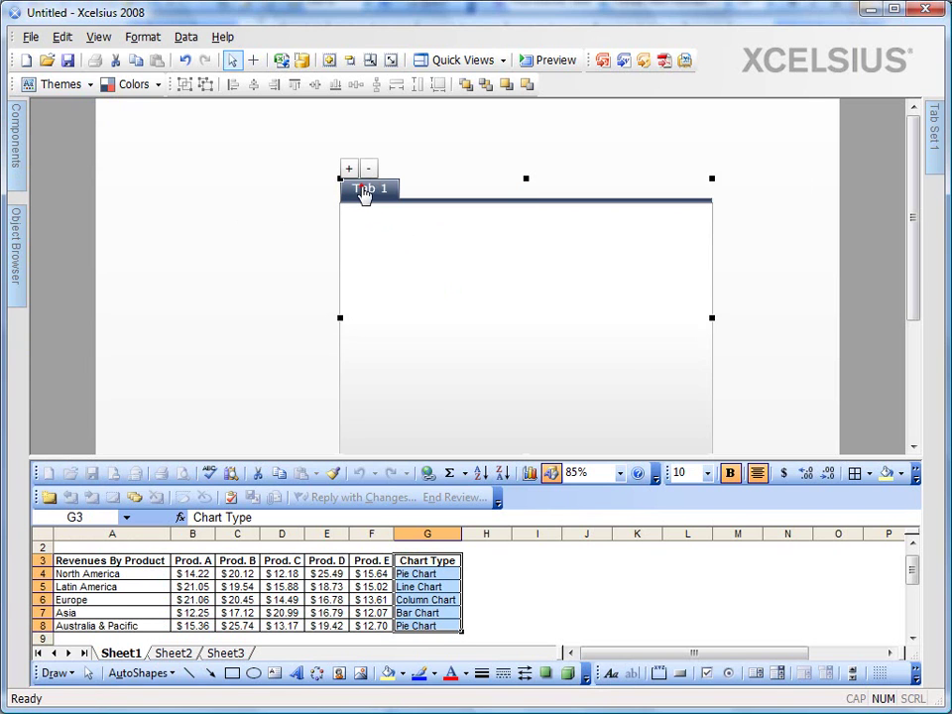
drag(363, 191, 284, 144)
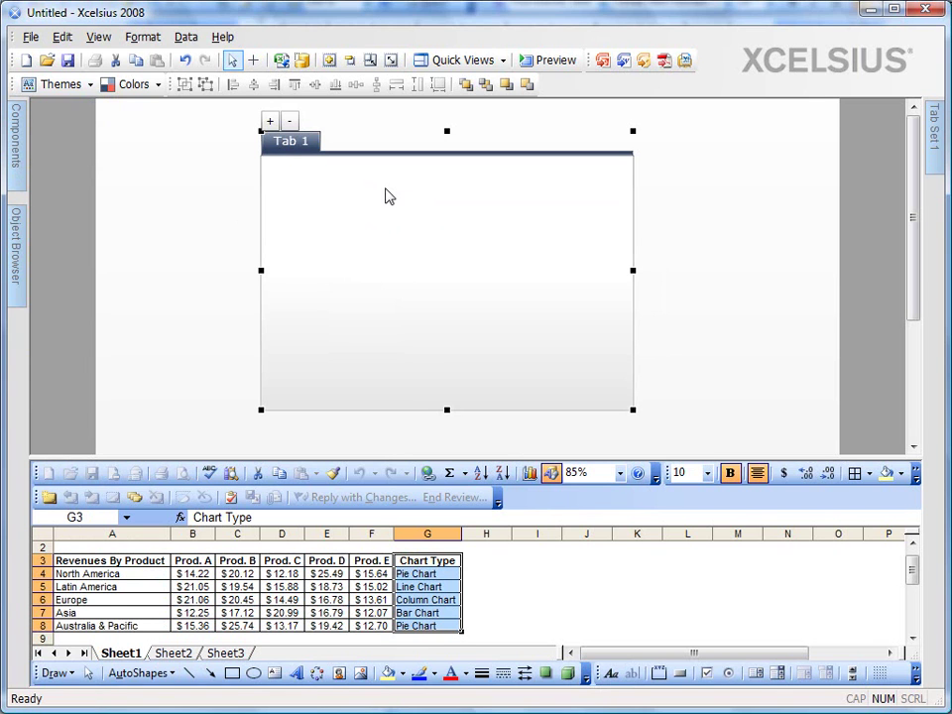
click(315, 182)
click(285, 145)
click(347, 232)
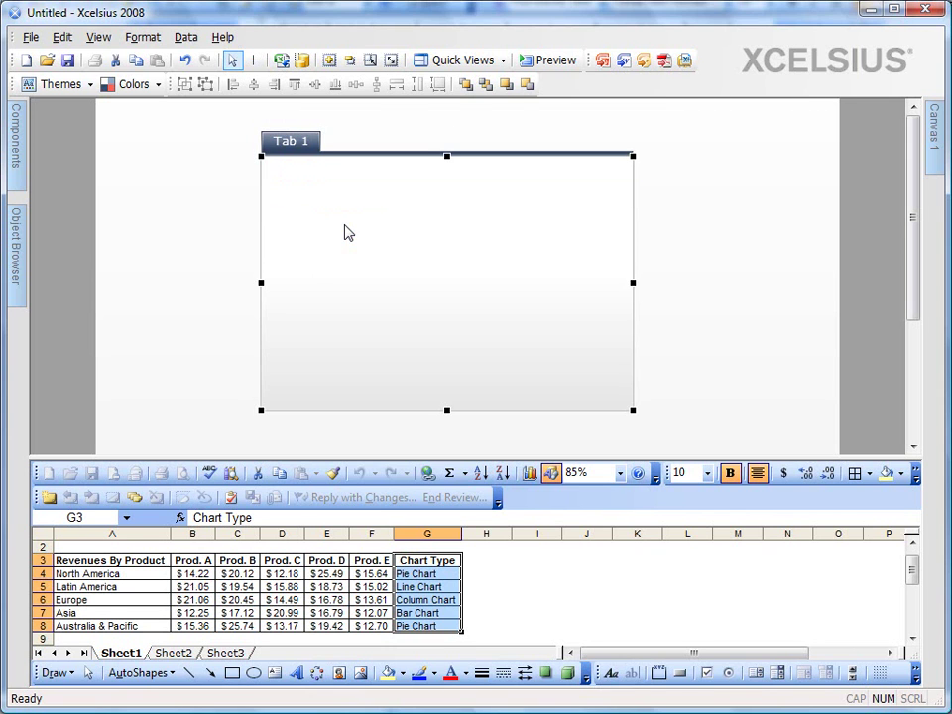
click(291, 146)
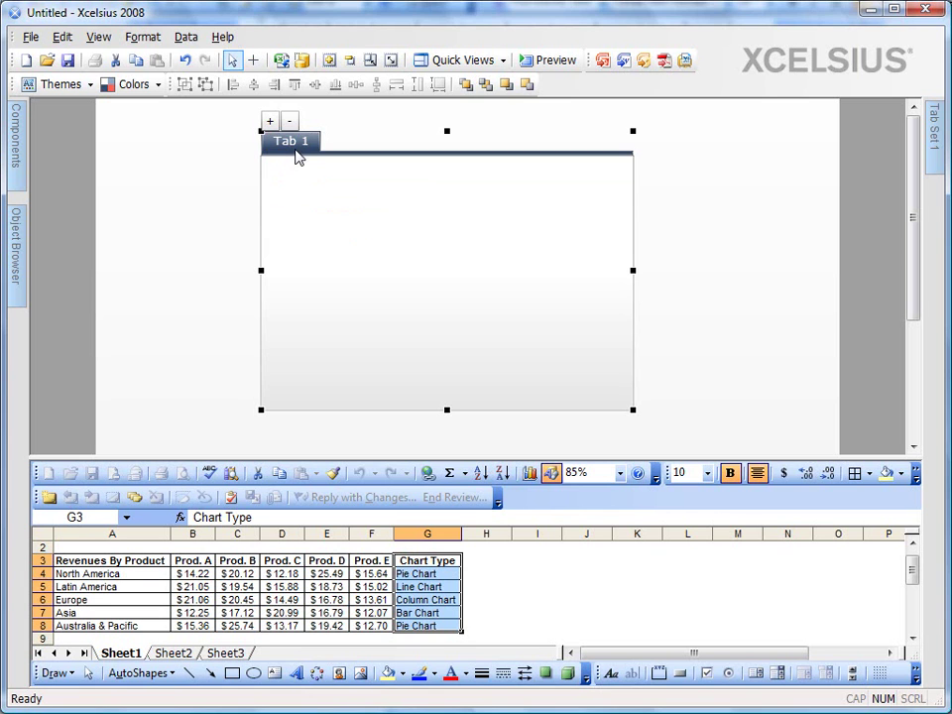
click(313, 191)
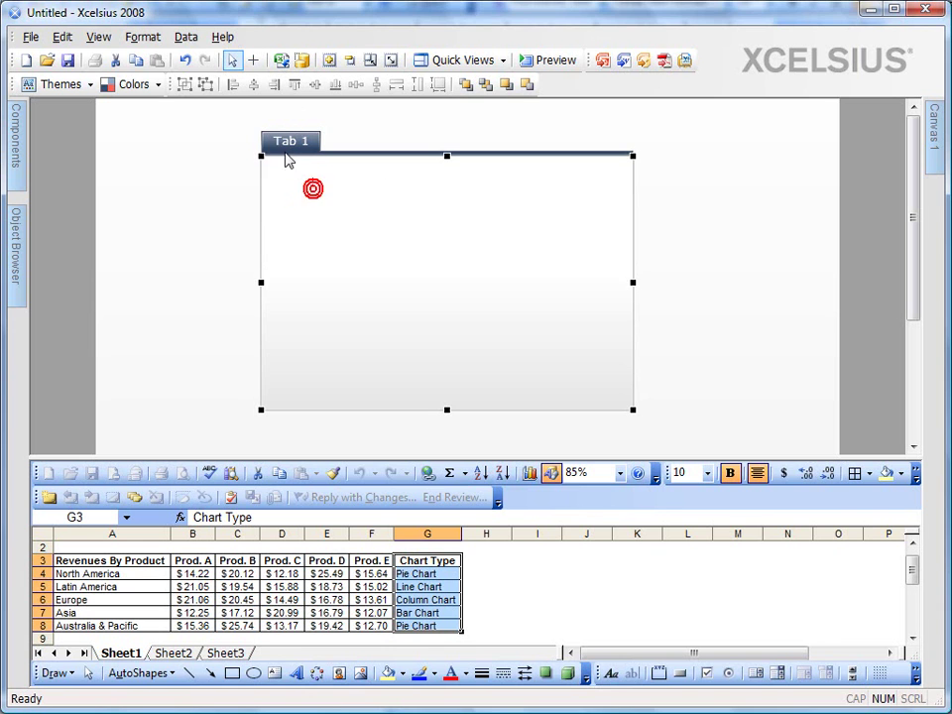
click(285, 146)
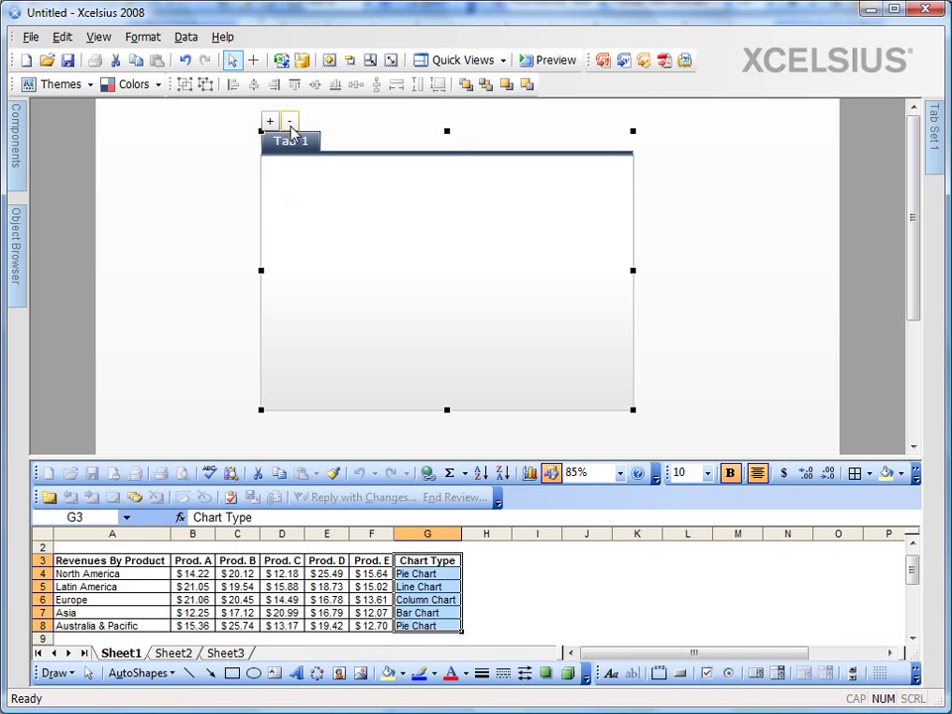
- Add a tab labelled 'Tab 2' beside Tab 1, then return to Tab 1
click(269, 122)
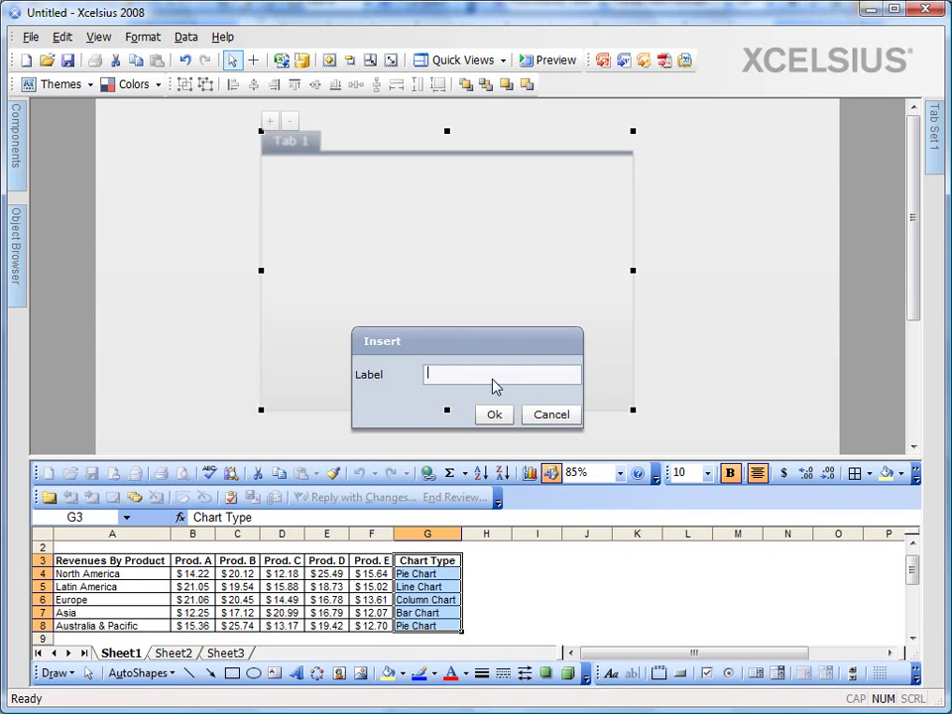
text(Tab 2)
click(493, 414)
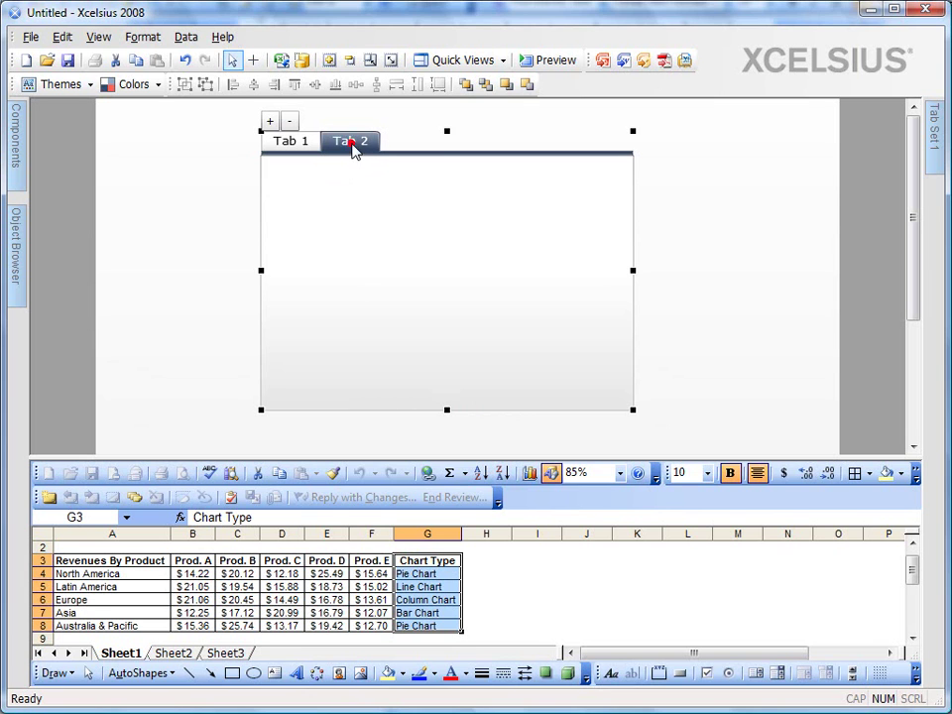
click(373, 195)
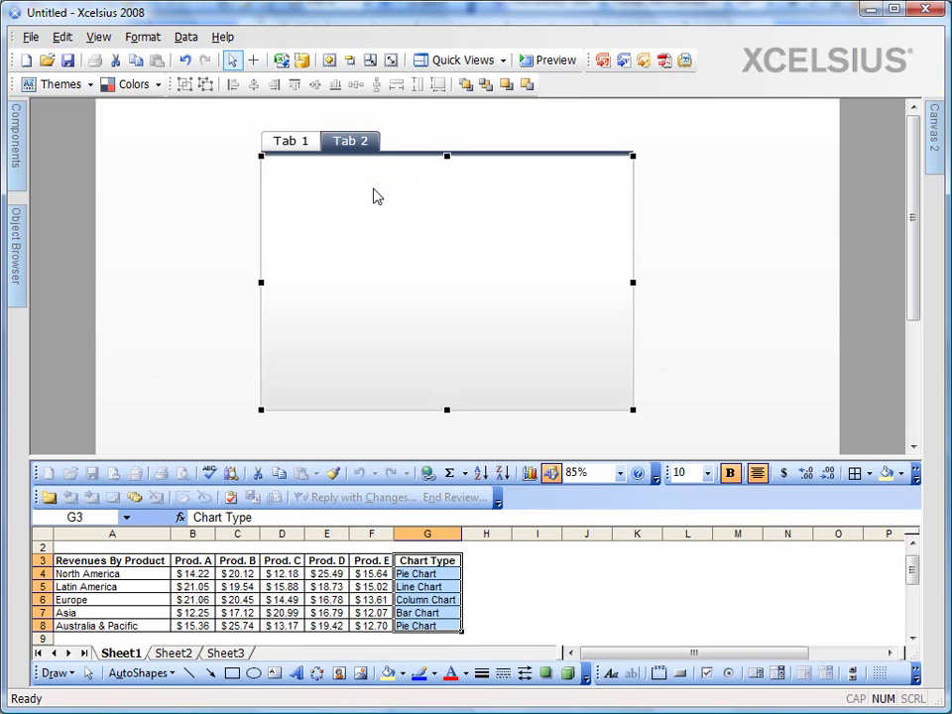
click(298, 144)
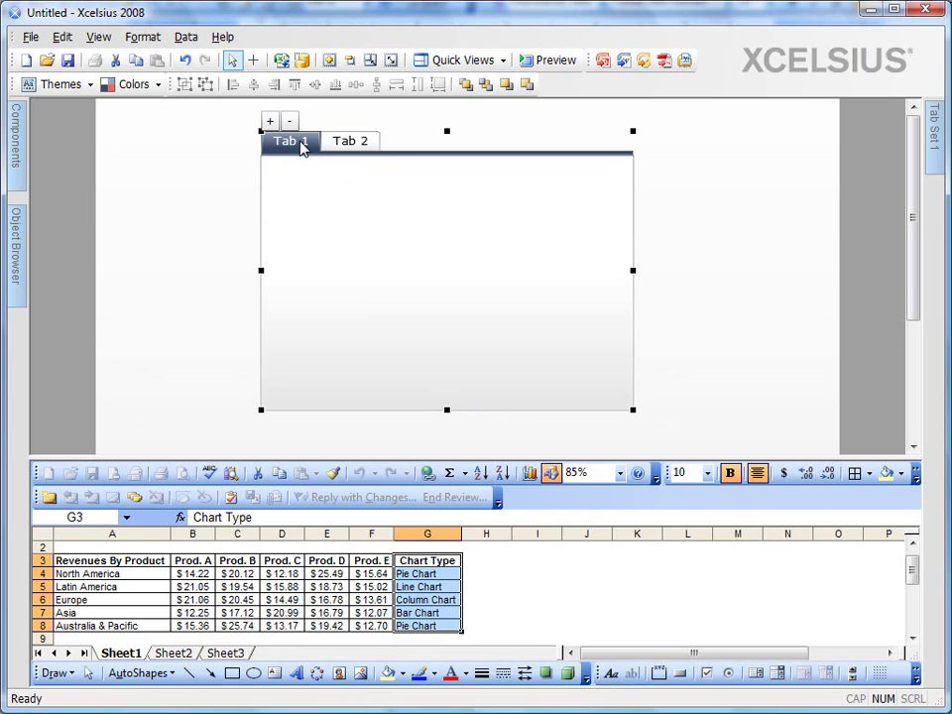
click(401, 227)
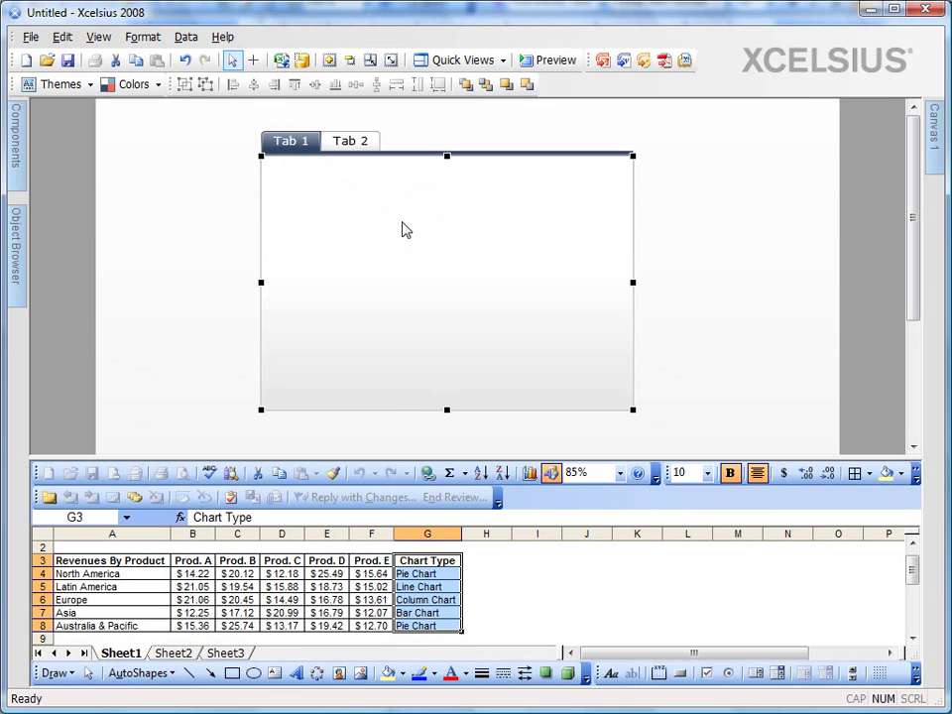
- In the Object Browser, move Canvas 2 above Canvas 1 so Tab 2 comes first
mouse_move(22, 254)
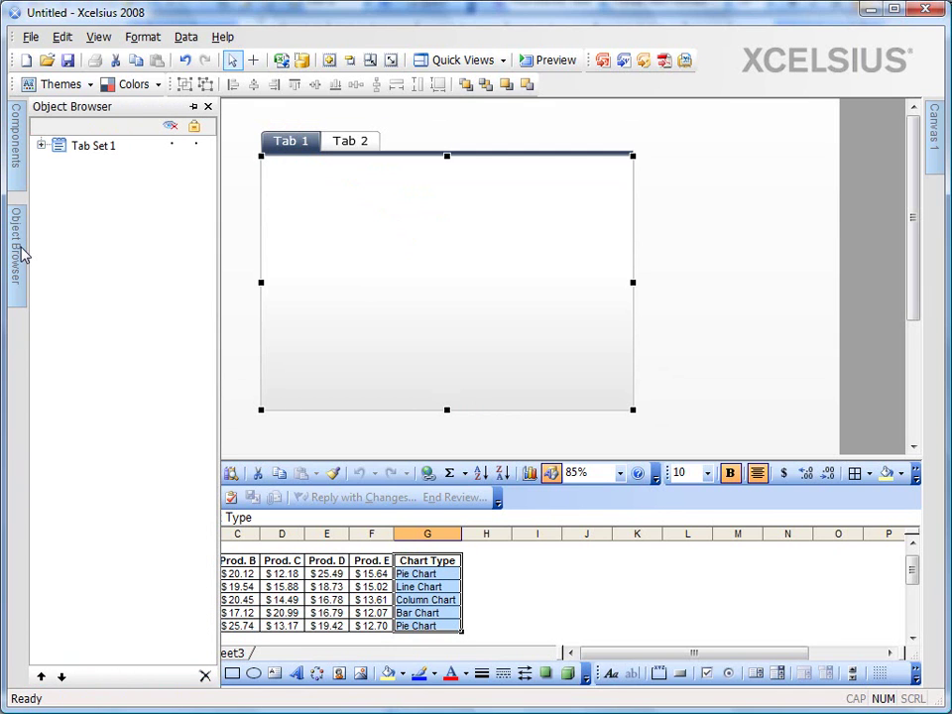
click(41, 146)
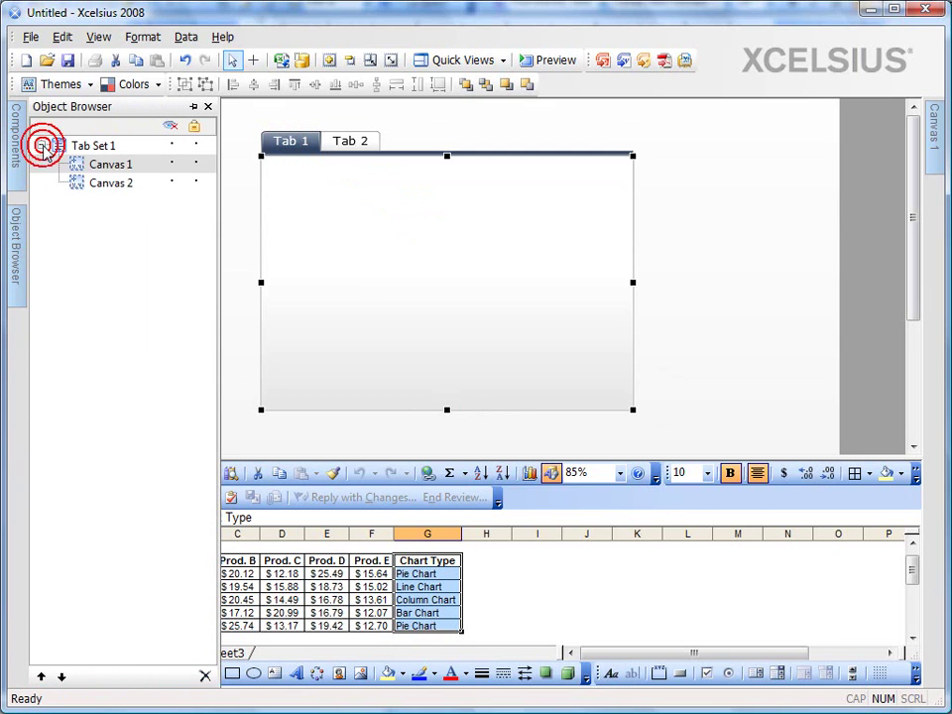
click(86, 183)
click(109, 168)
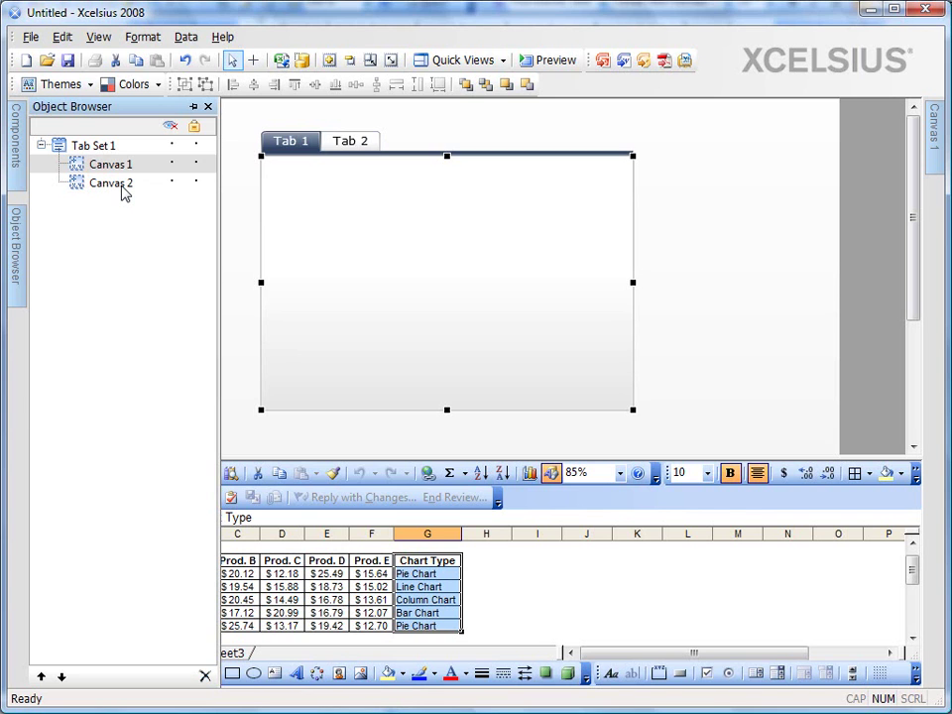
click(119, 186)
click(111, 164)
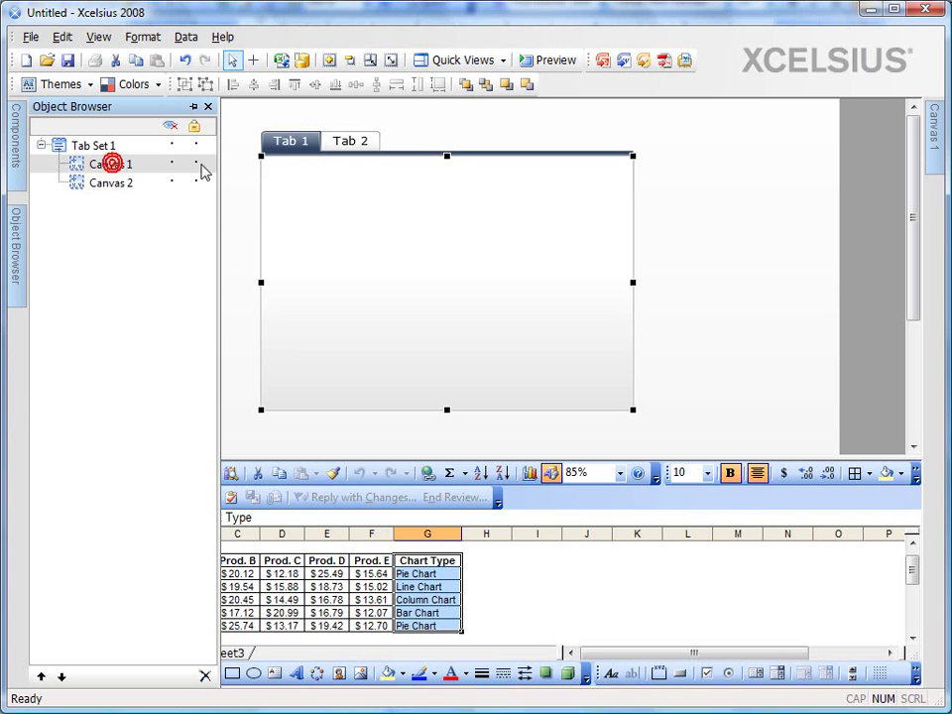
click(99, 188)
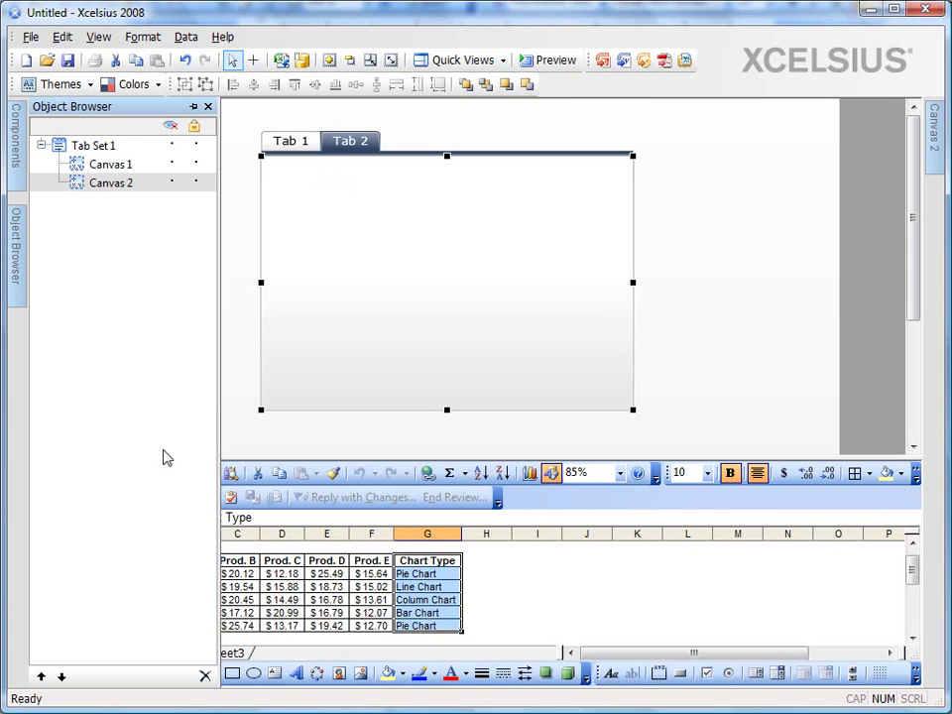
click(107, 165)
click(117, 186)
click(42, 677)
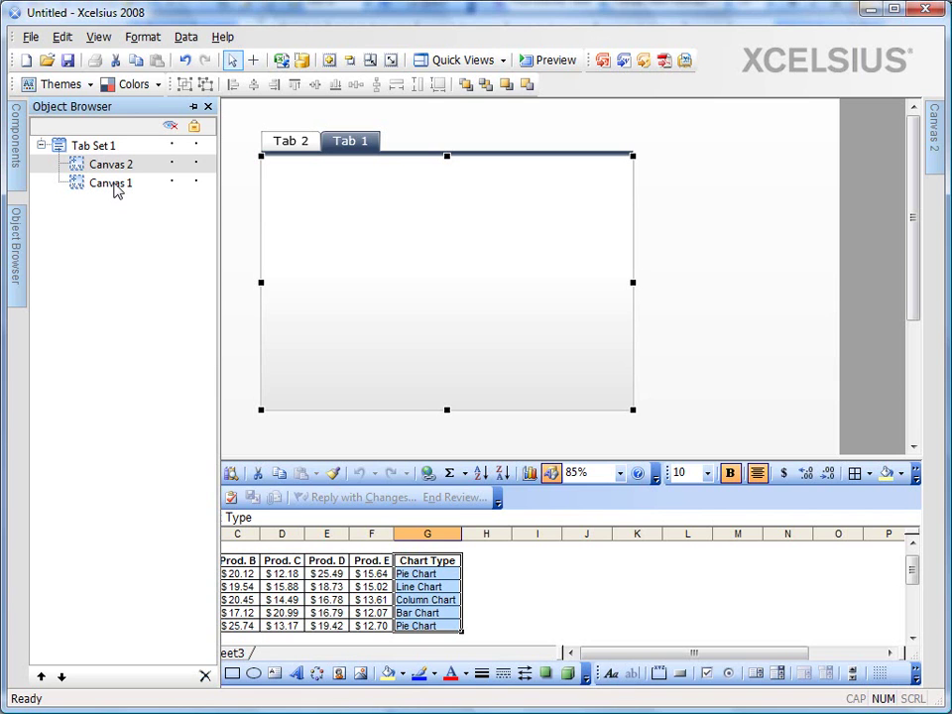
click(407, 147)
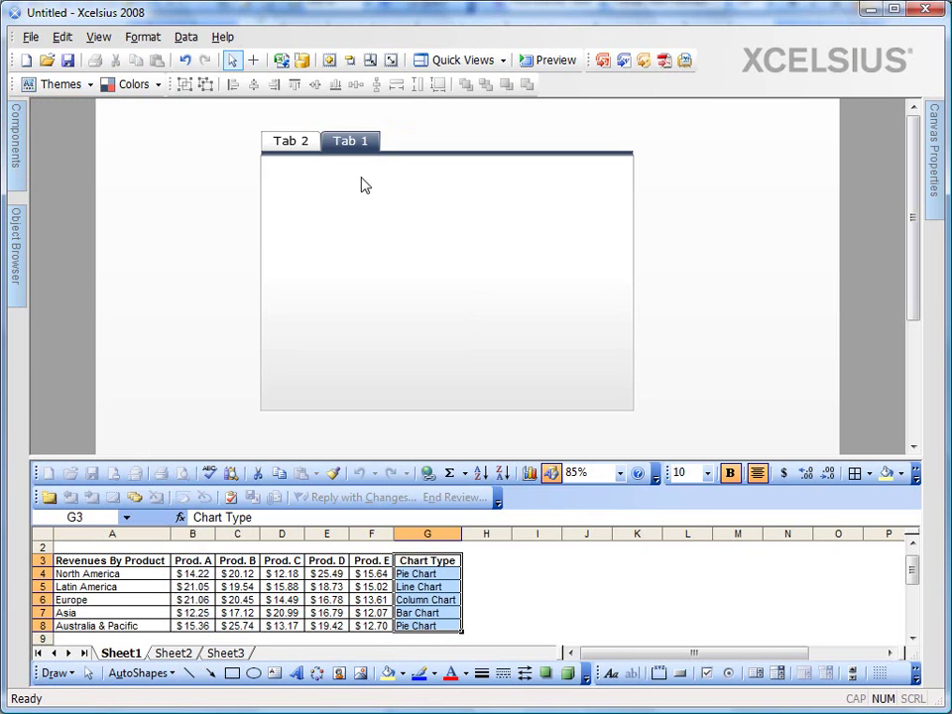
click(278, 139)
mouse_move(937, 142)
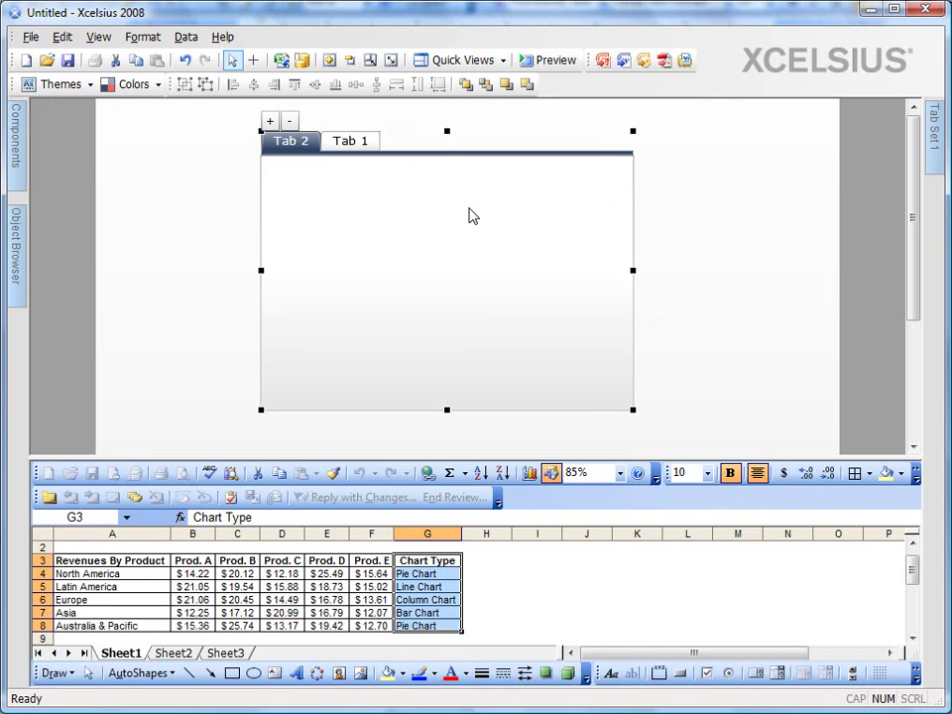
click(469, 208)
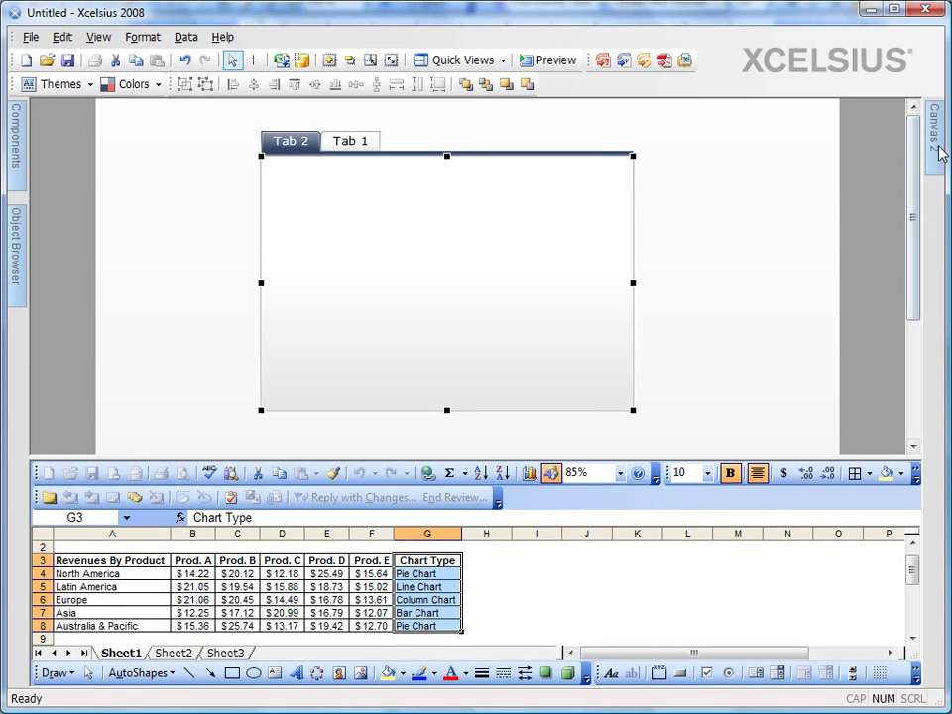
mouse_move(936, 119)
click(900, 107)
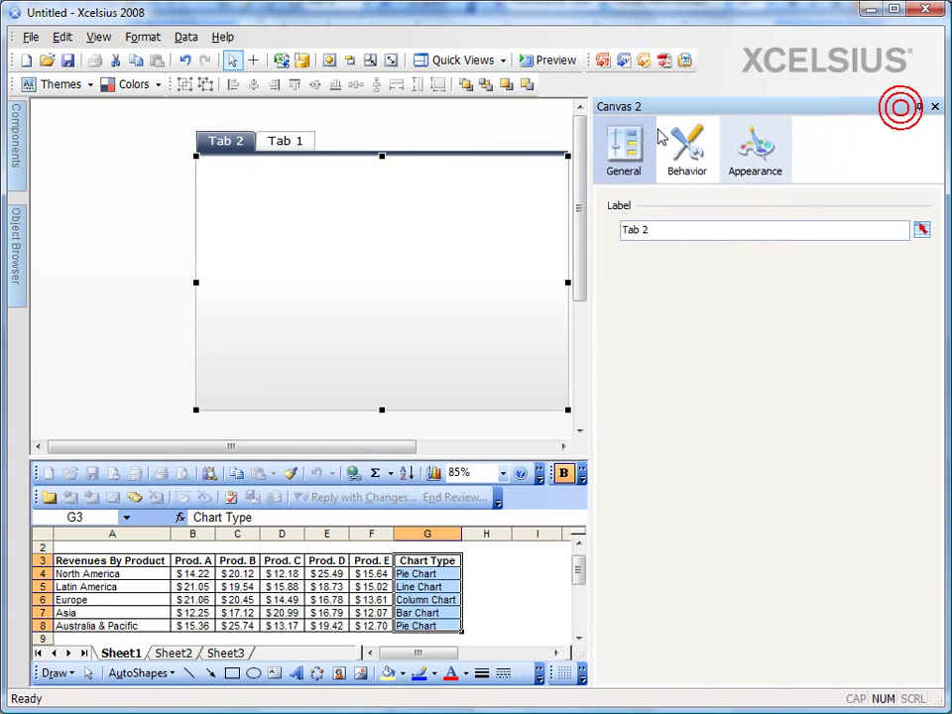
click(223, 146)
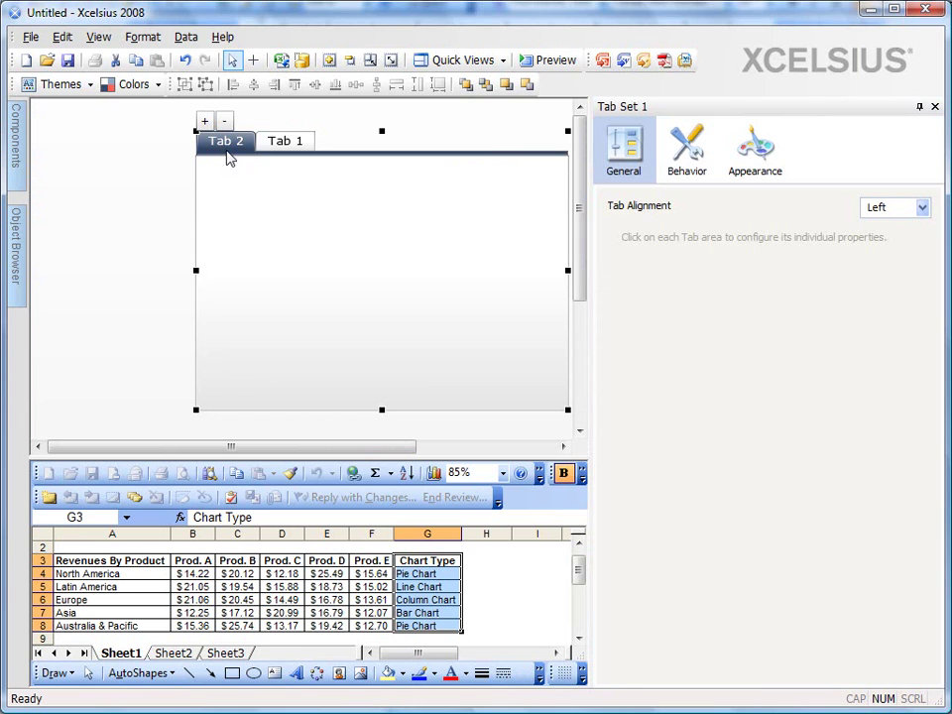
click(300, 210)
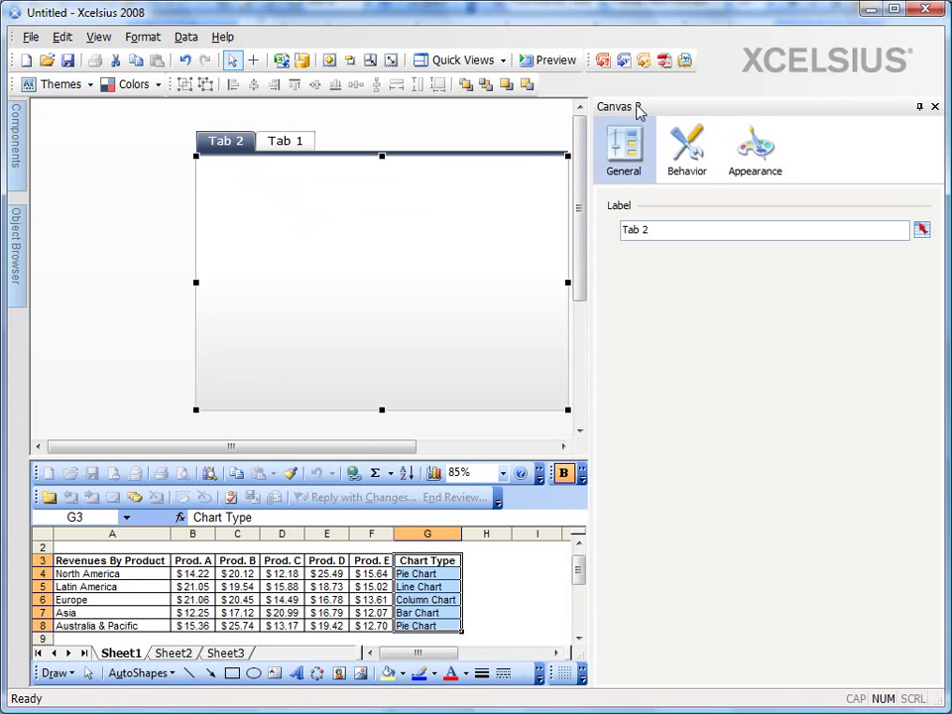
click(920, 107)
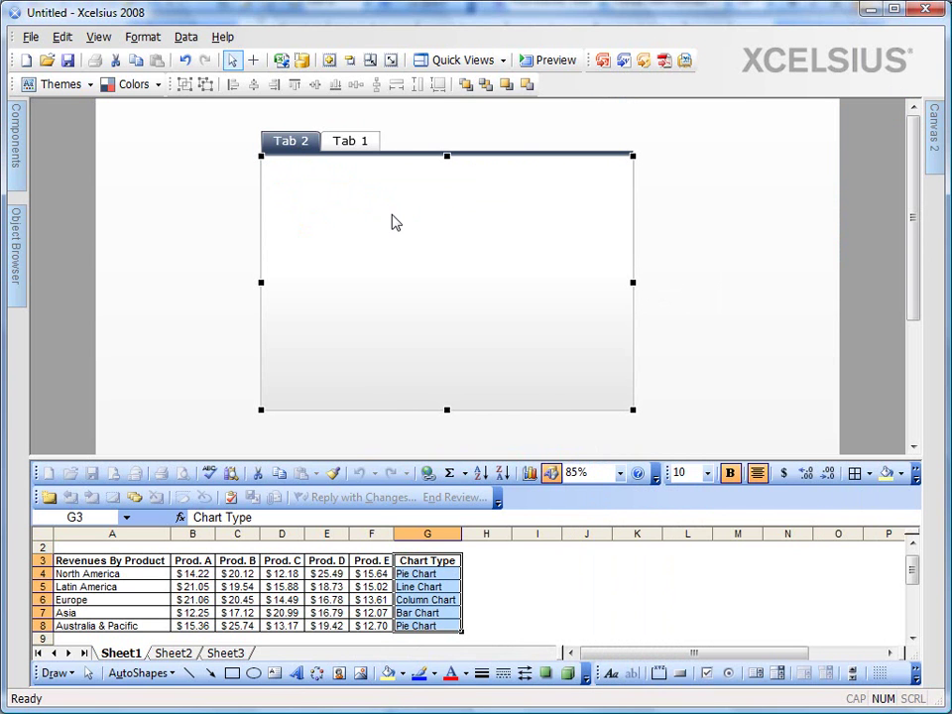
- Link the first tab's label to cell A4 so it reads North America
click(296, 142)
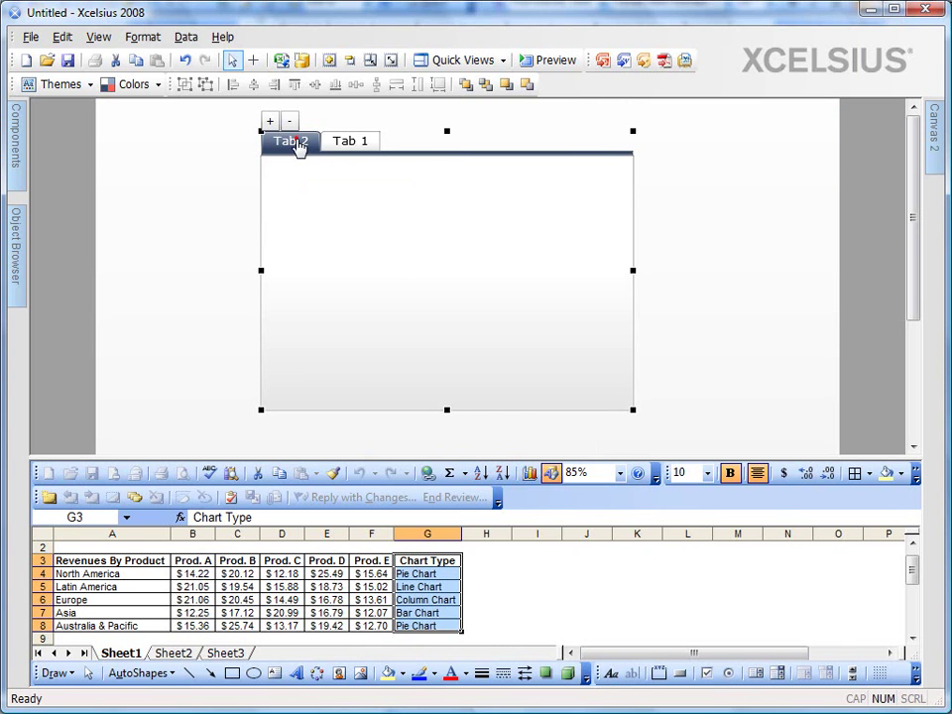
click(419, 234)
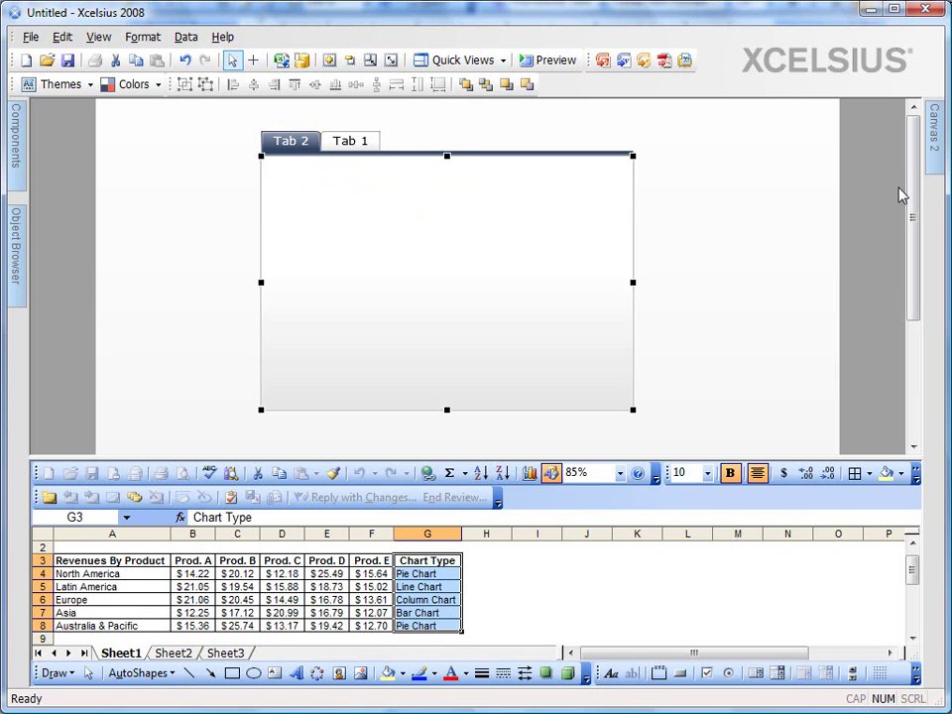
mouse_move(936, 166)
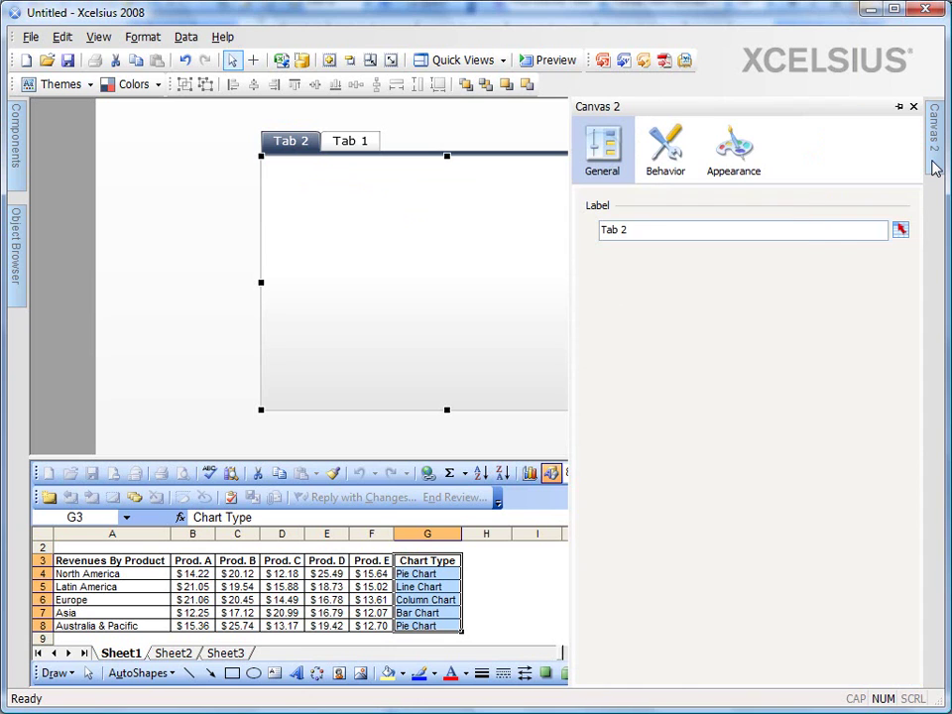
click(900, 230)
click(137, 572)
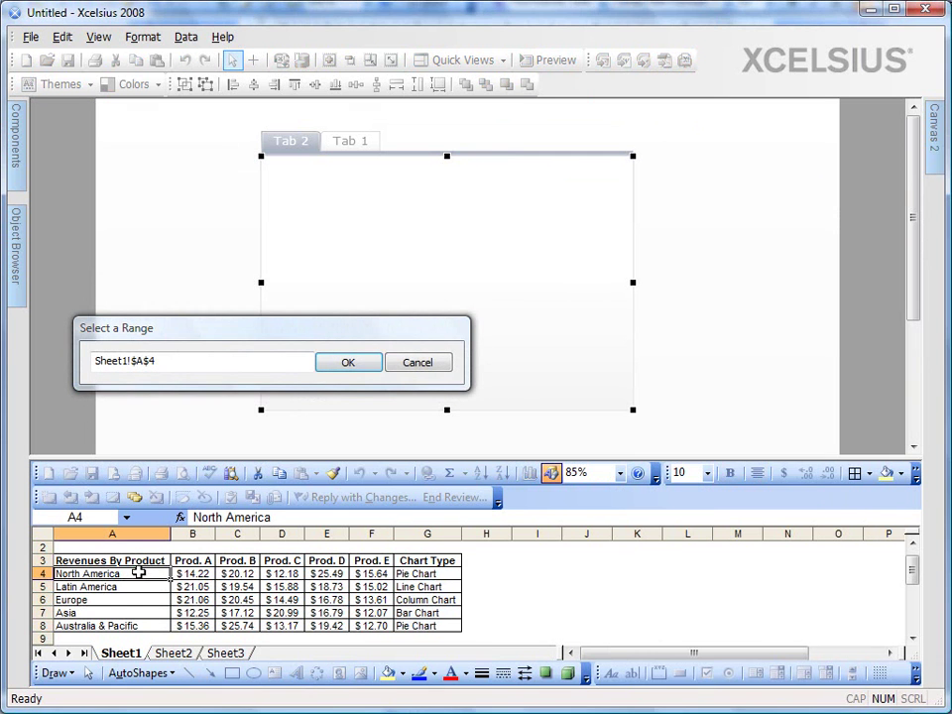
click(367, 369)
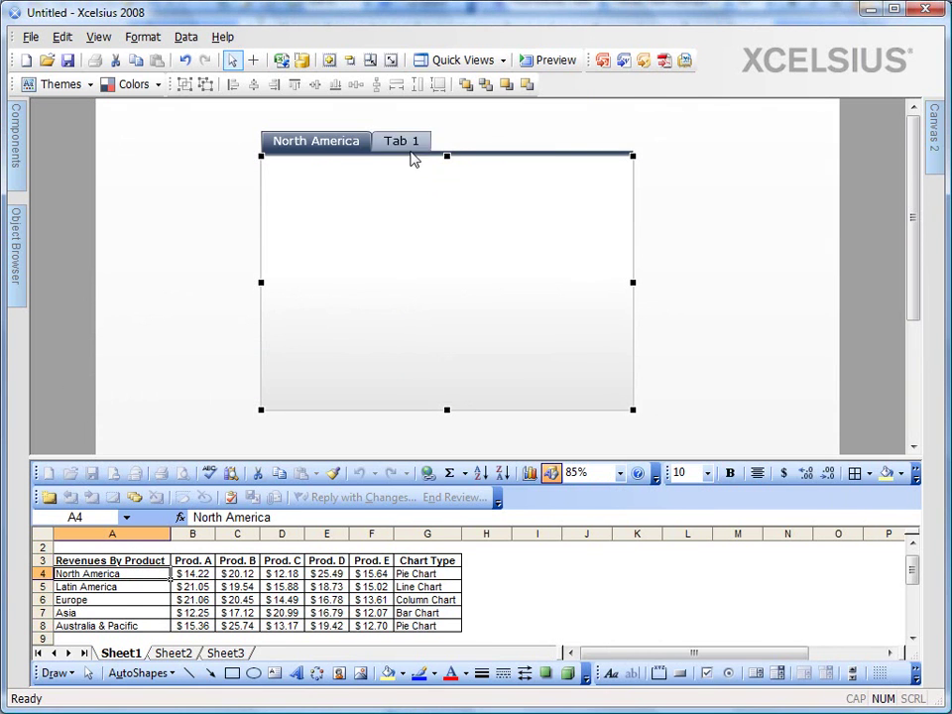
click(325, 145)
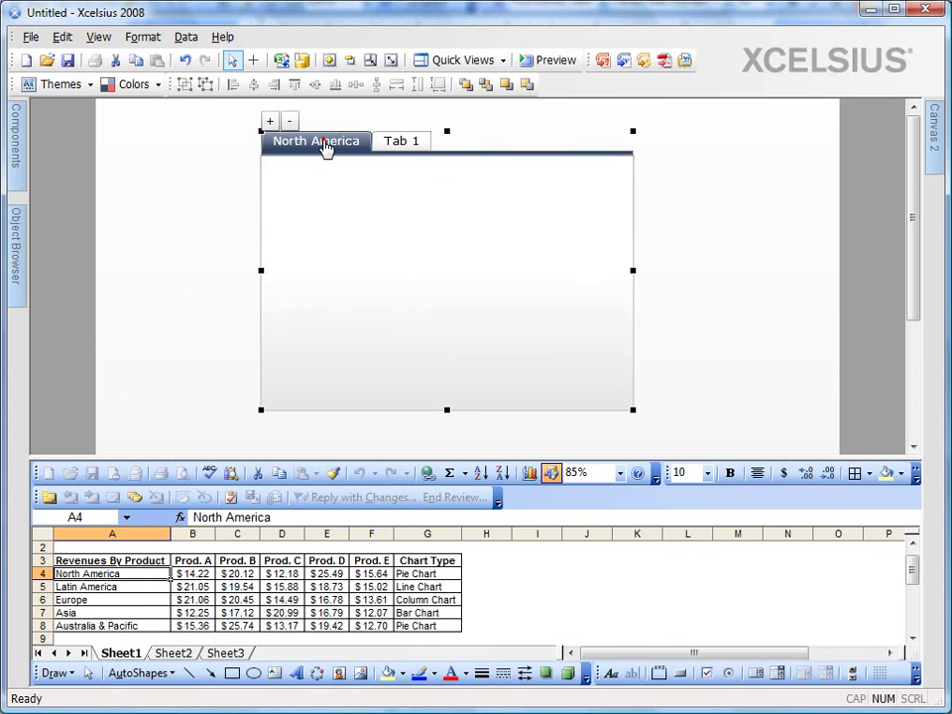
- Insert a third tab labelled Tab3 between North America and Tab 1
click(269, 121)
click(459, 378)
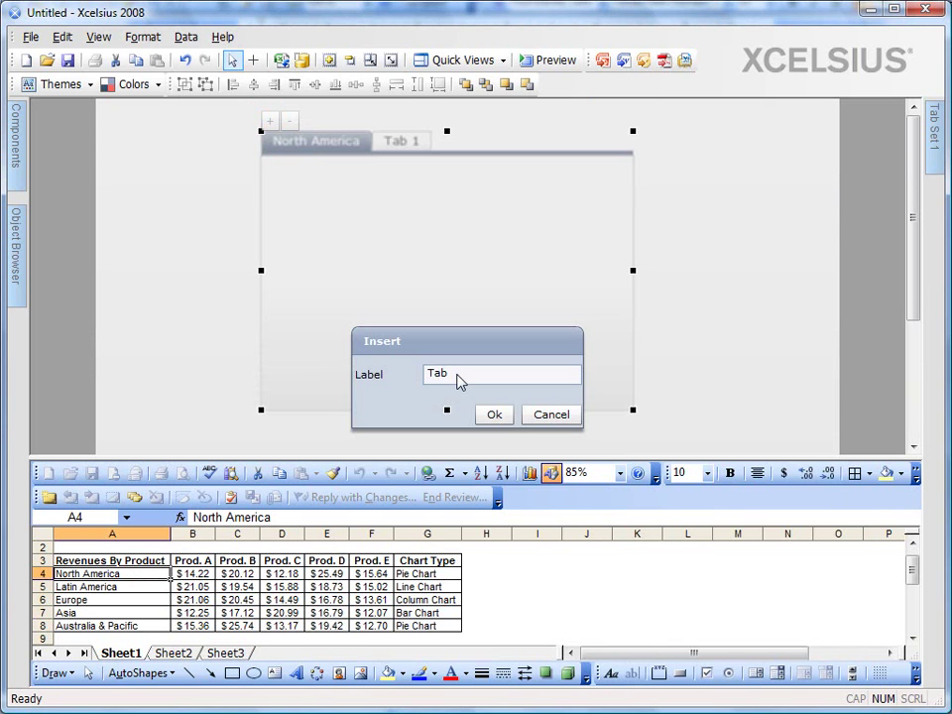
click(493, 413)
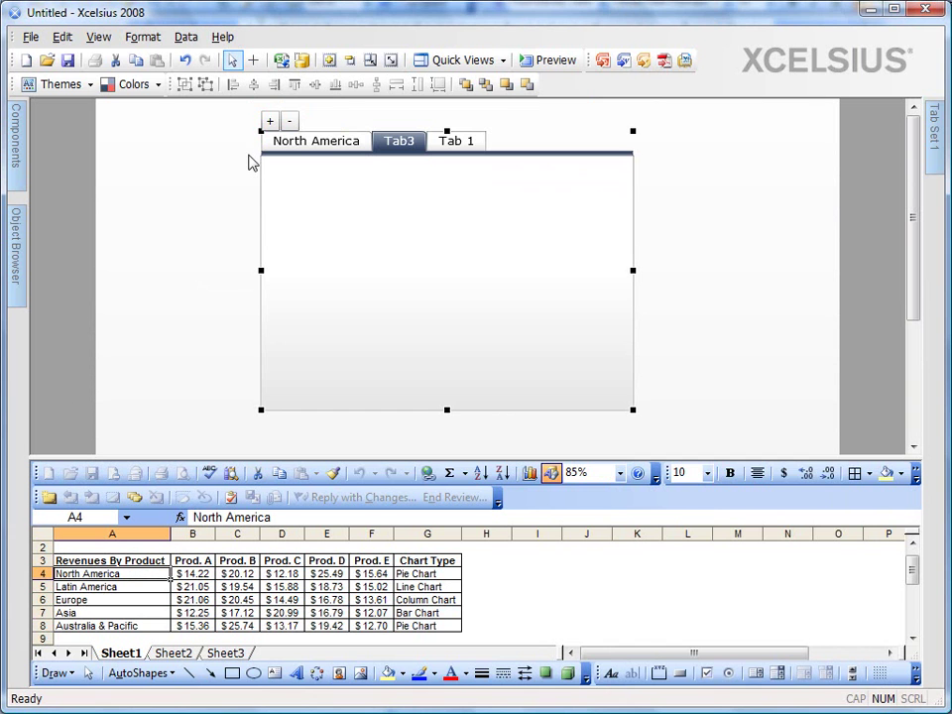
click(46, 61)
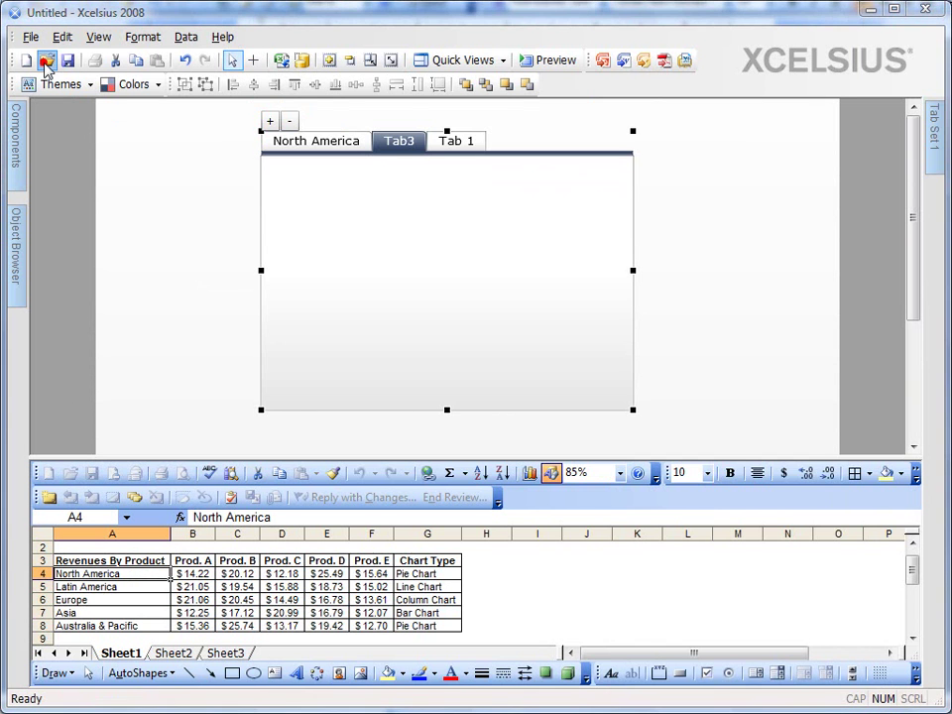
click(355, 253)
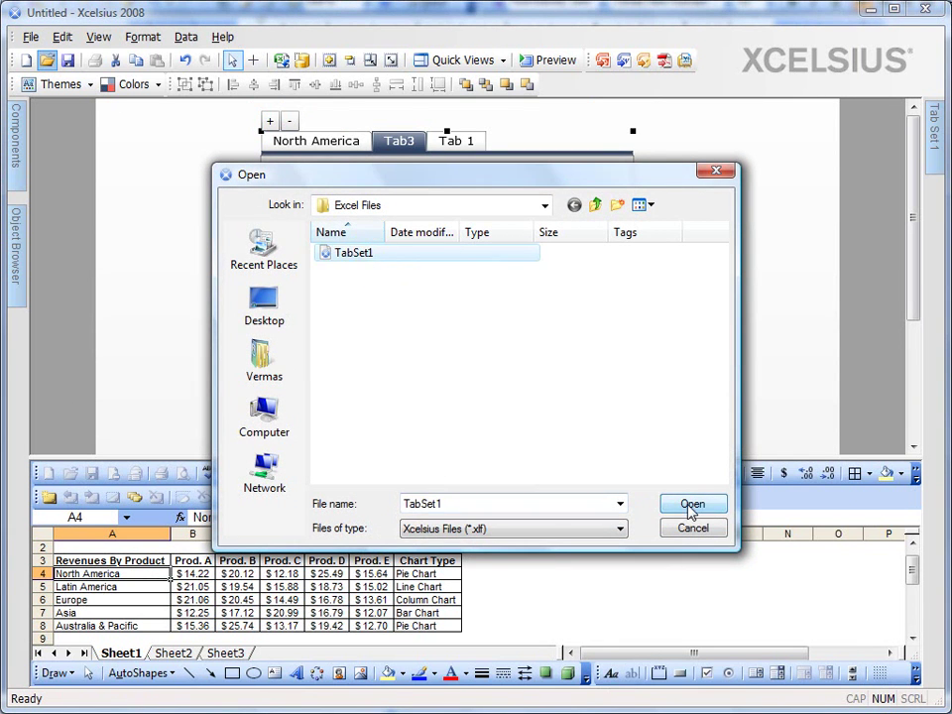
click(691, 508)
click(501, 406)
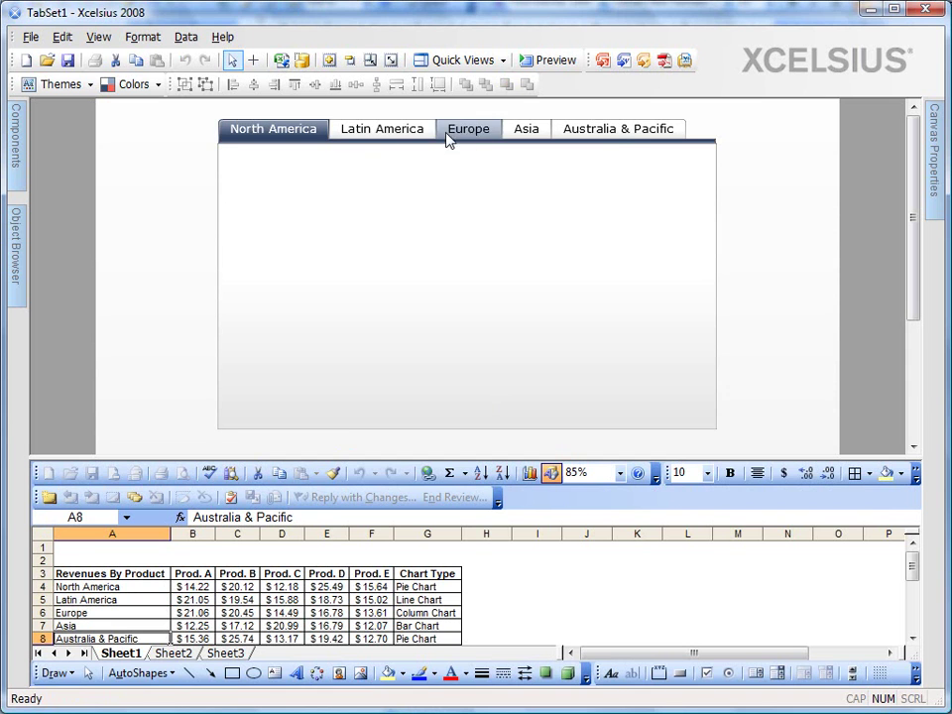
click(404, 170)
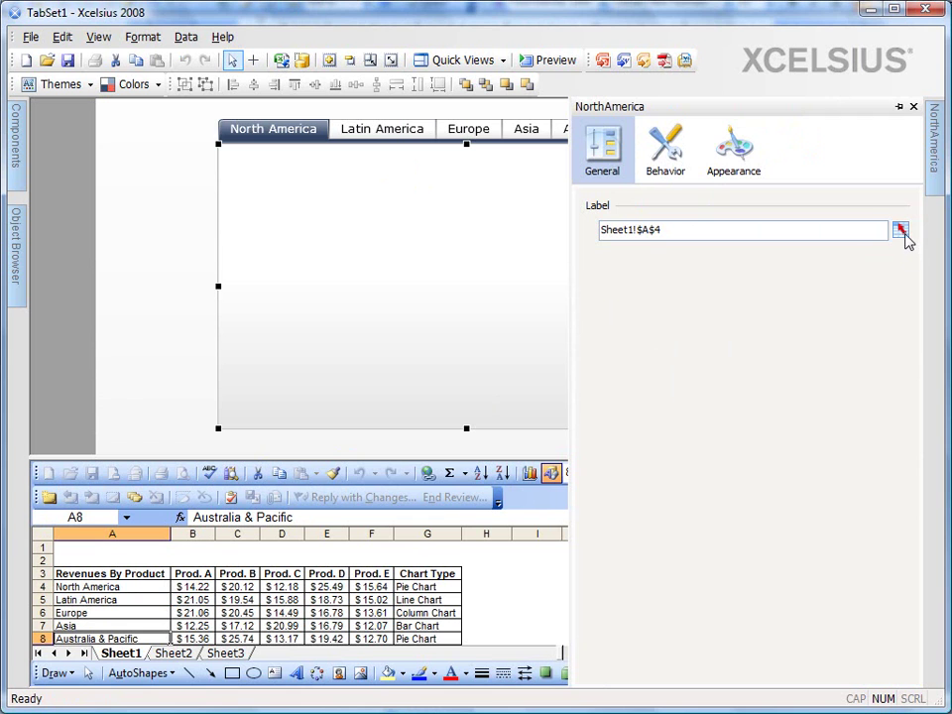
click(901, 232)
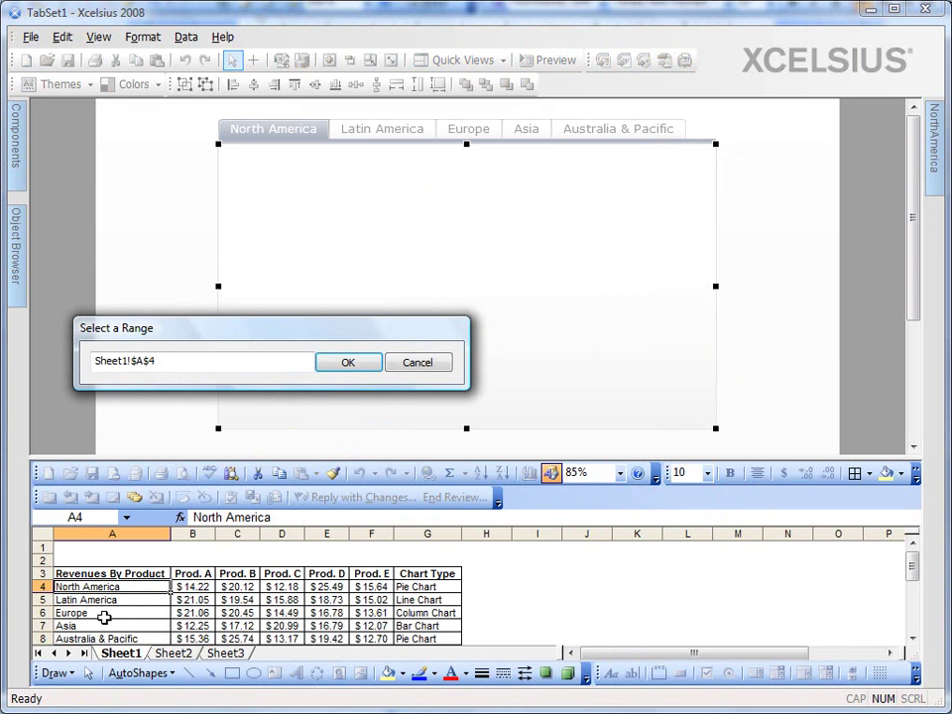
click(342, 363)
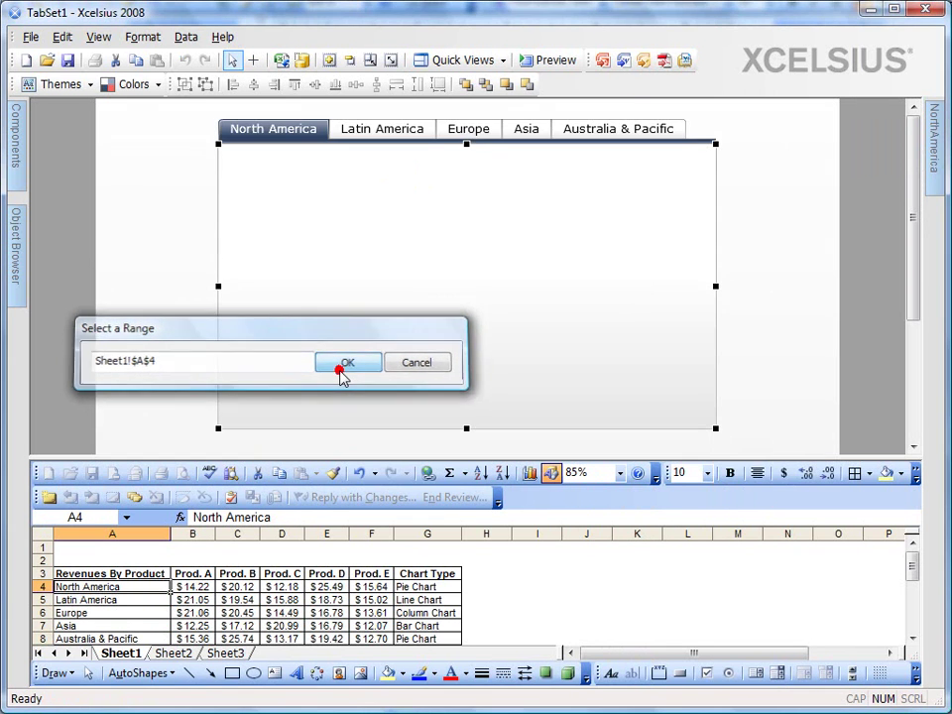
click(404, 140)
click(525, 138)
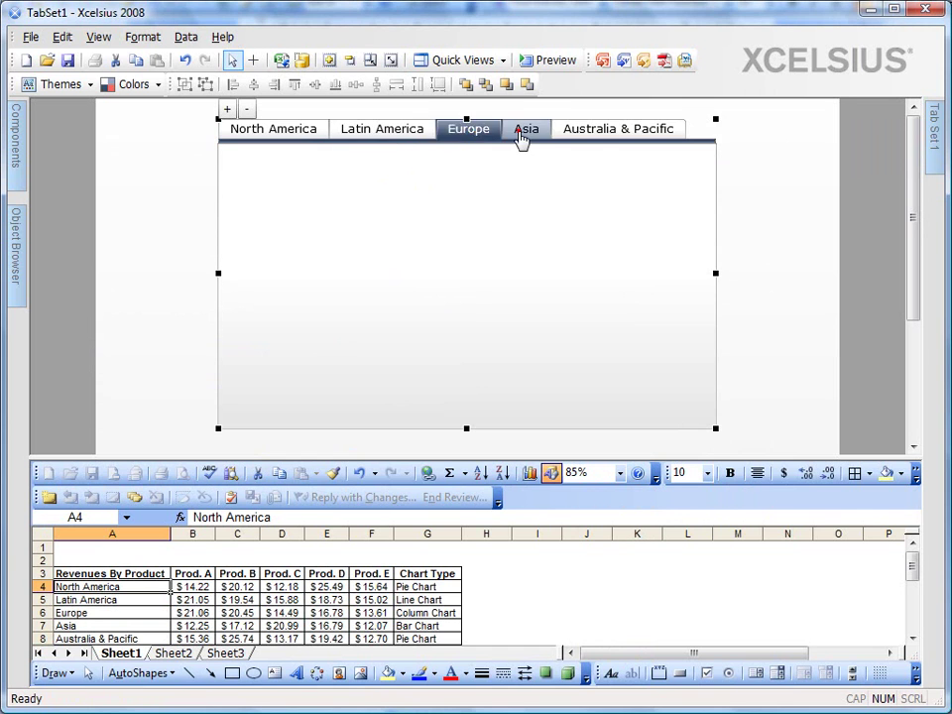
click(595, 133)
click(290, 131)
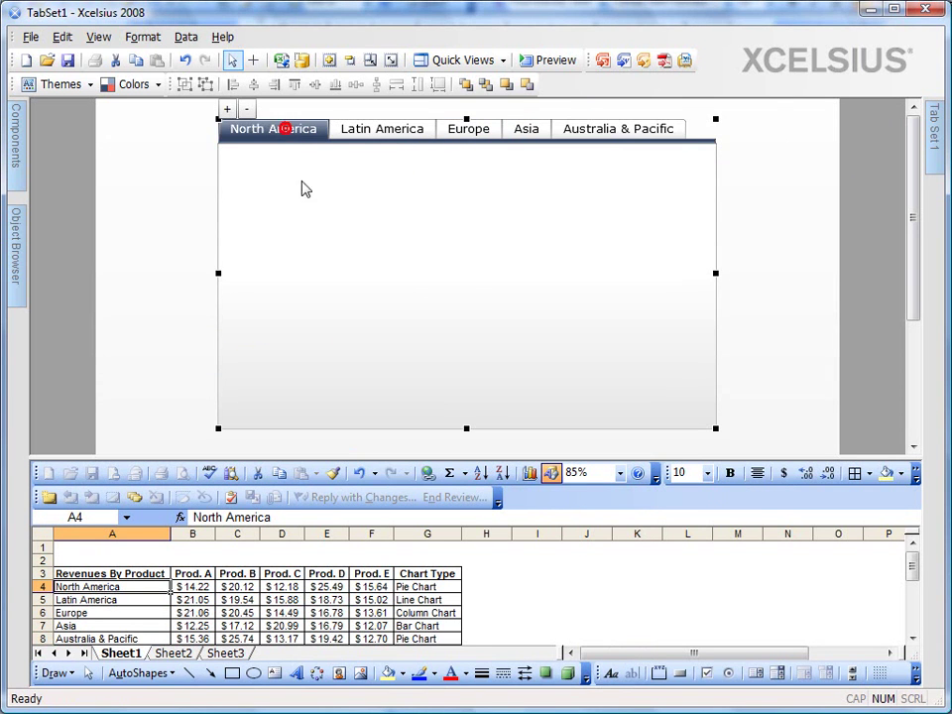
click(300, 181)
click(404, 135)
click(465, 135)
click(303, 129)
click(350, 244)
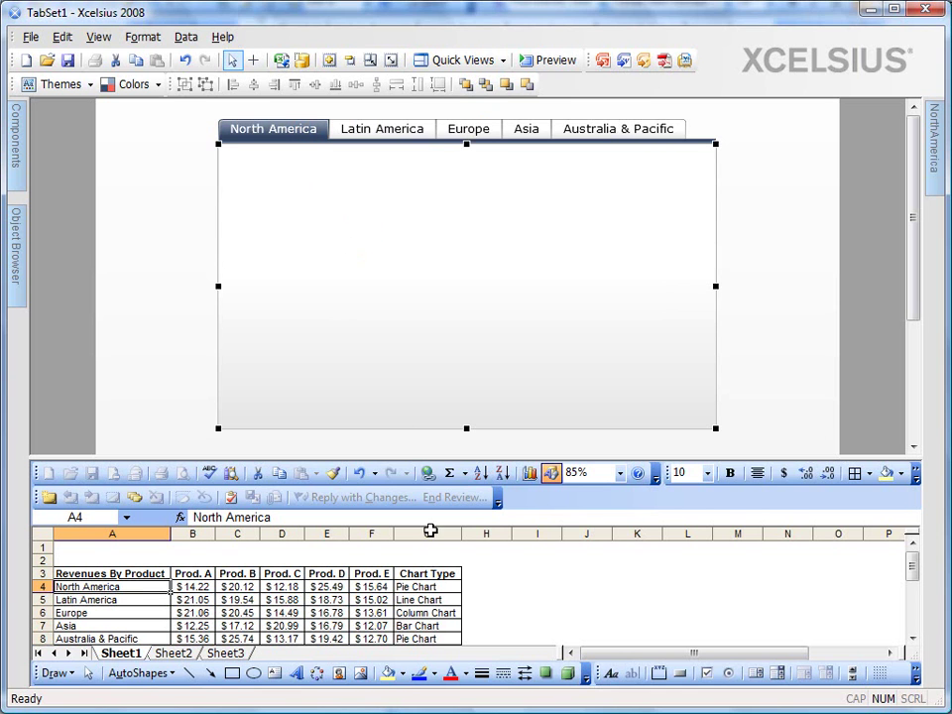
click(435, 589)
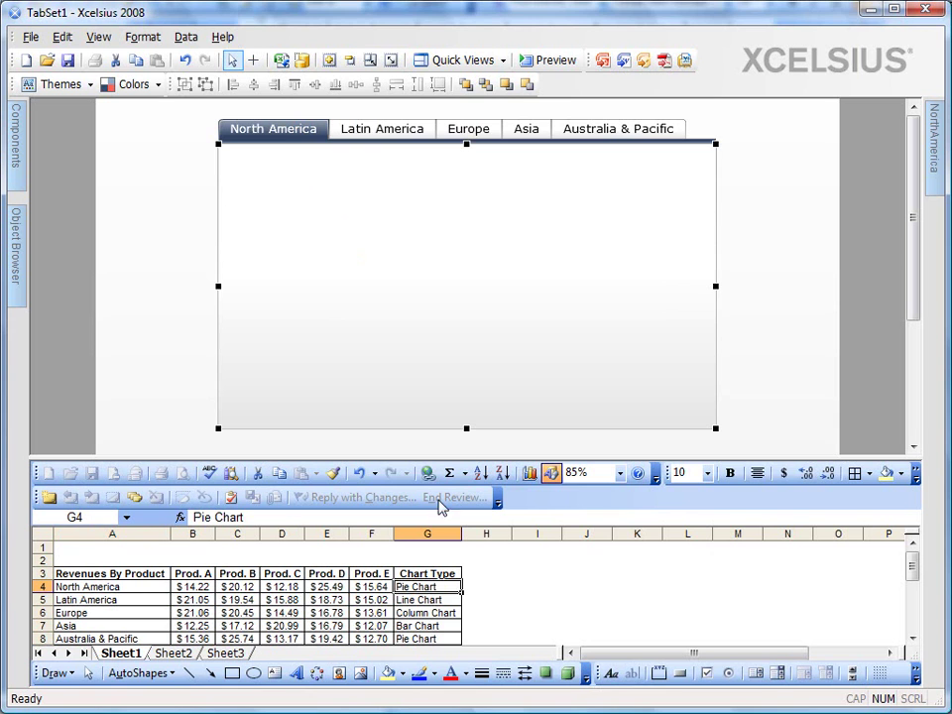
click(281, 133)
click(279, 201)
- Place a pie chart from the Charts category inside the North America tab, nudged right
mouse_move(18, 121)
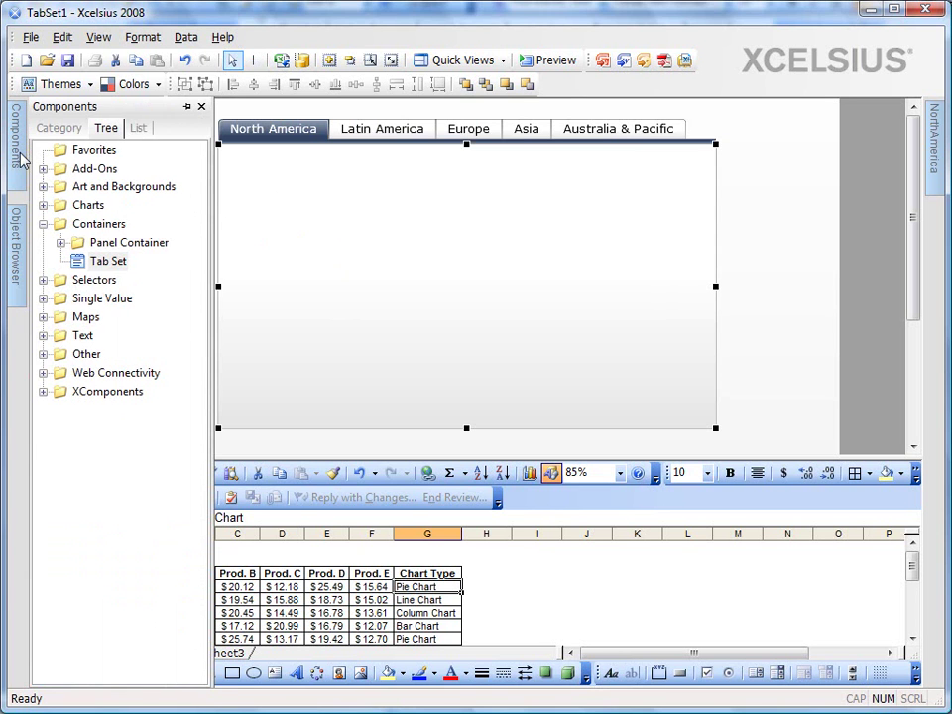
click(43, 224)
click(42, 205)
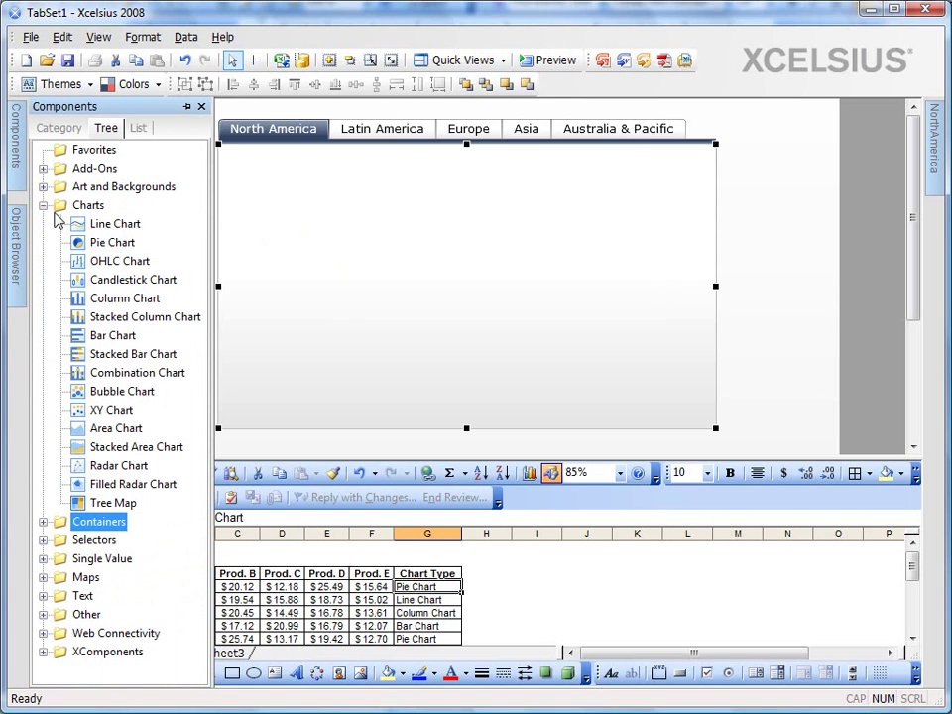
click(100, 242)
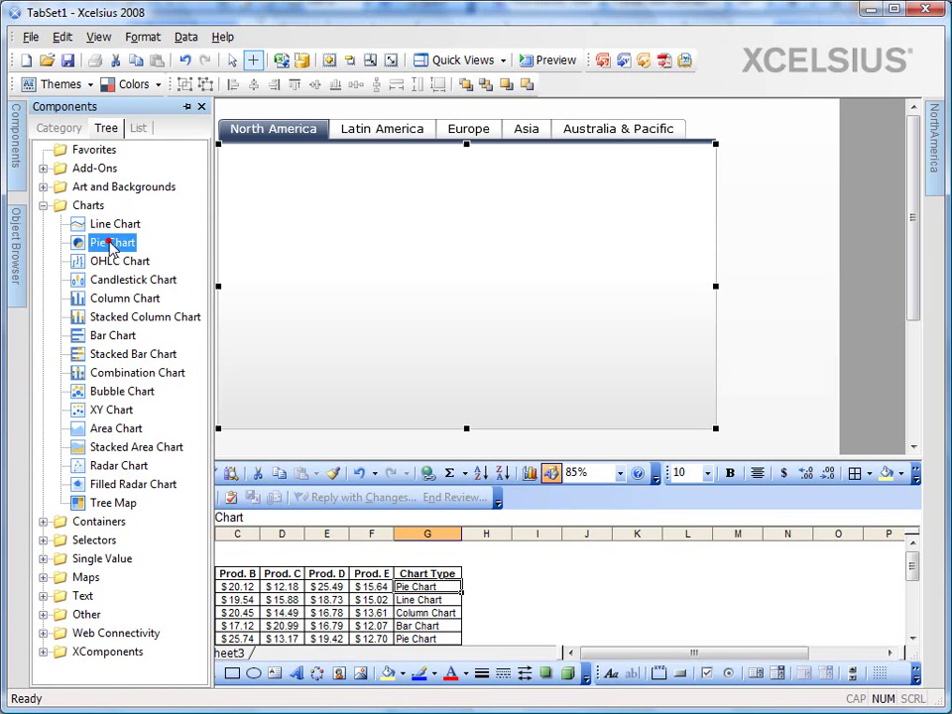
click(253, 178)
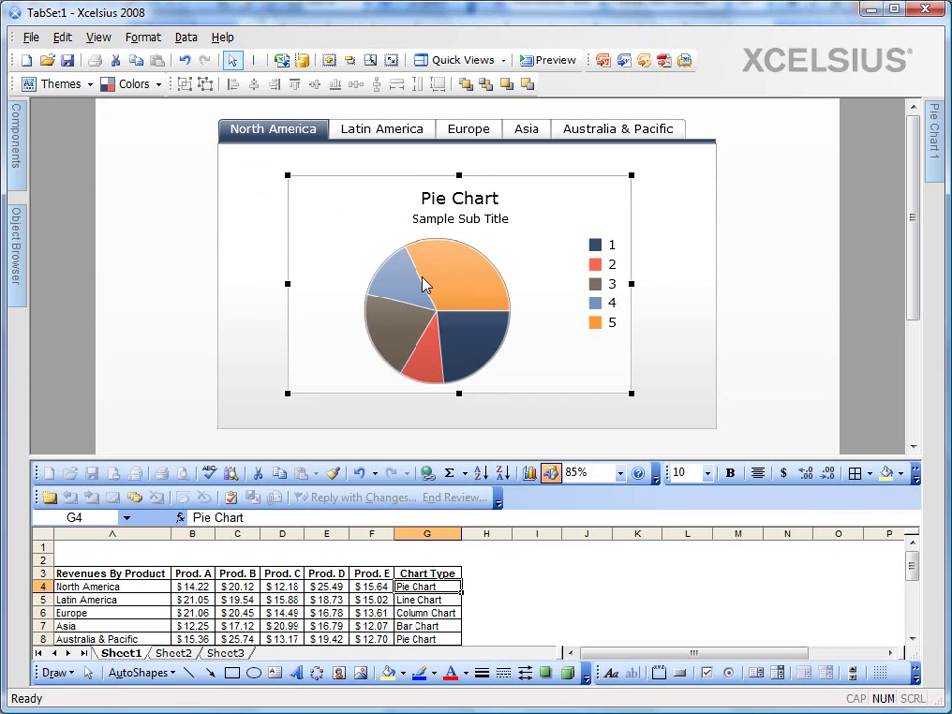
drag(430, 285, 438, 286)
- Bind the pie chart title to A4 (North America) and subtitle to A3 (Revenues By Product)
mouse_move(936, 176)
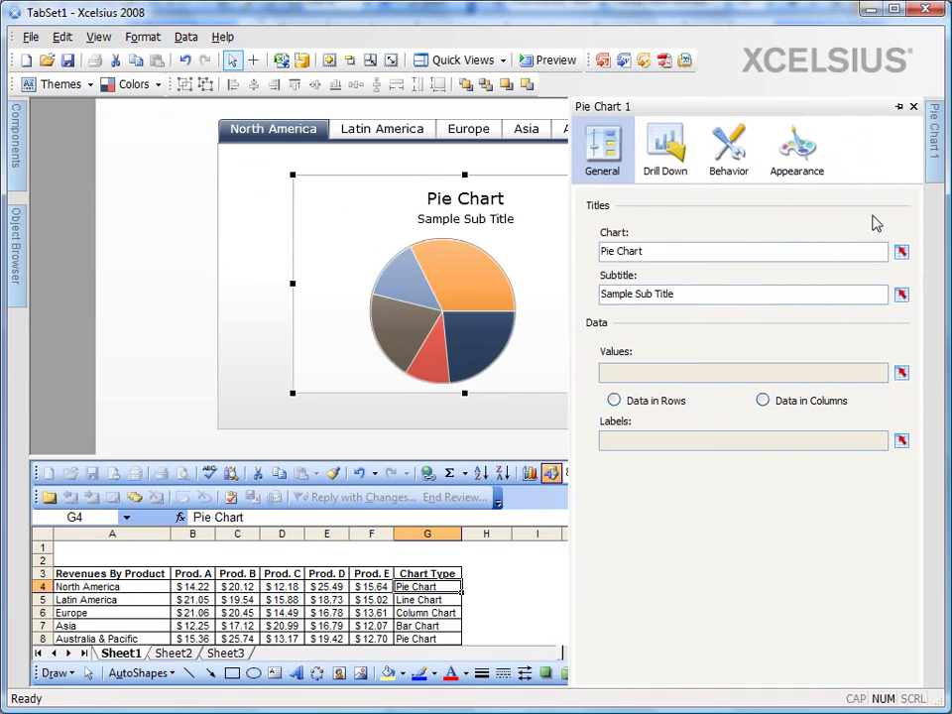
click(900, 252)
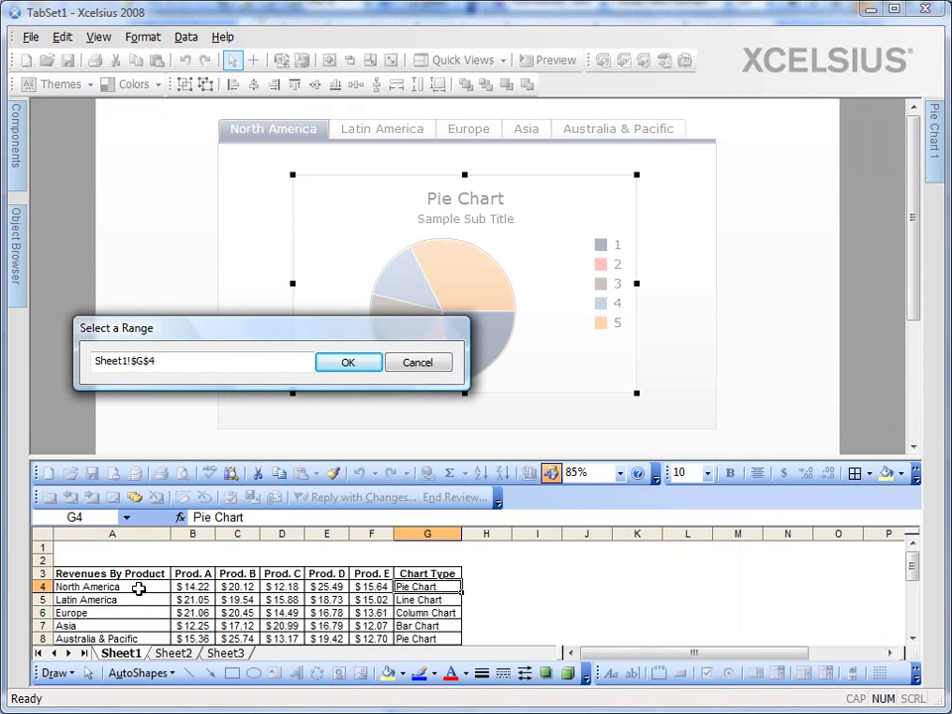
click(135, 588)
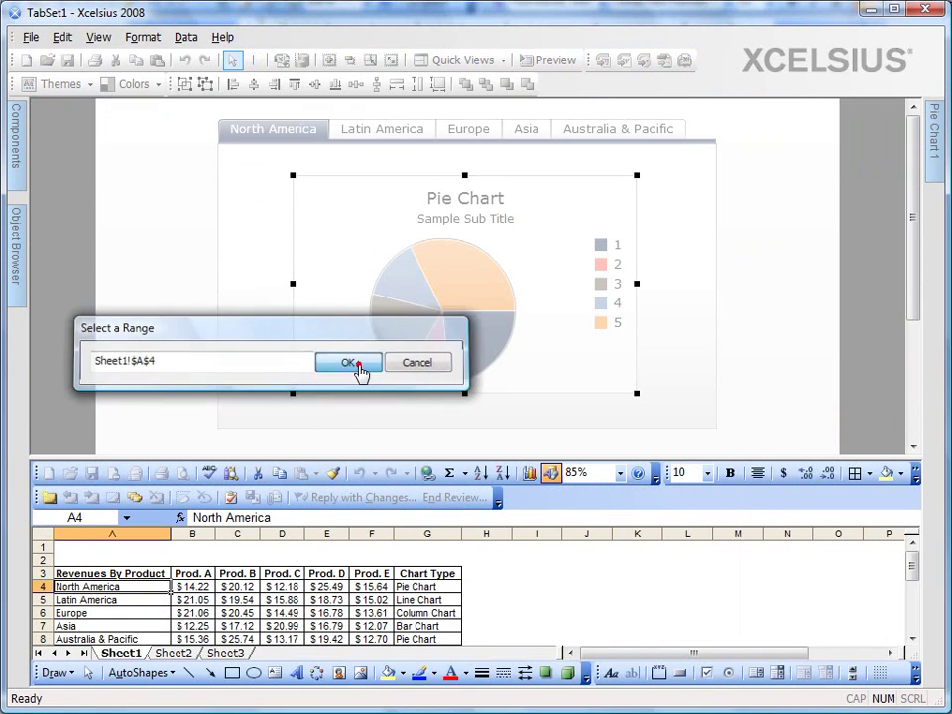
click(351, 363)
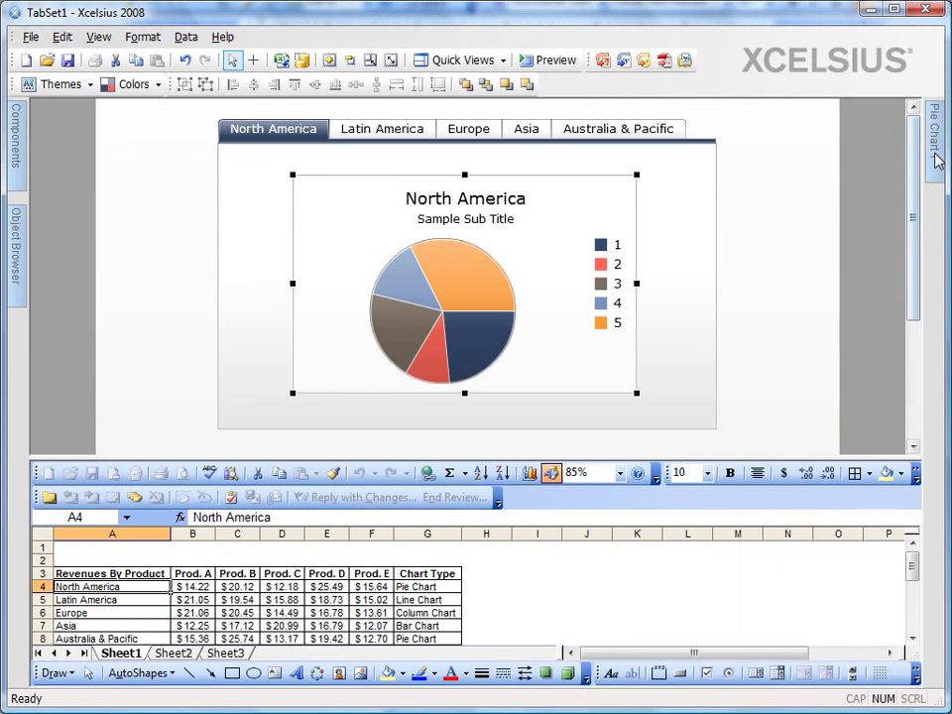
mouse_move(934, 139)
click(901, 296)
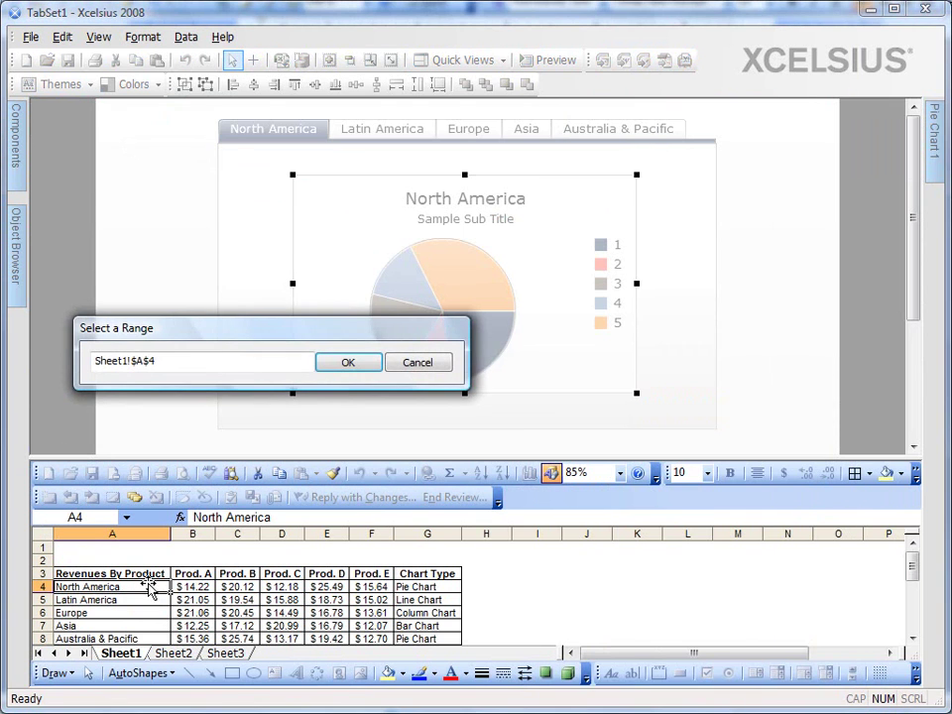
click(104, 574)
click(347, 364)
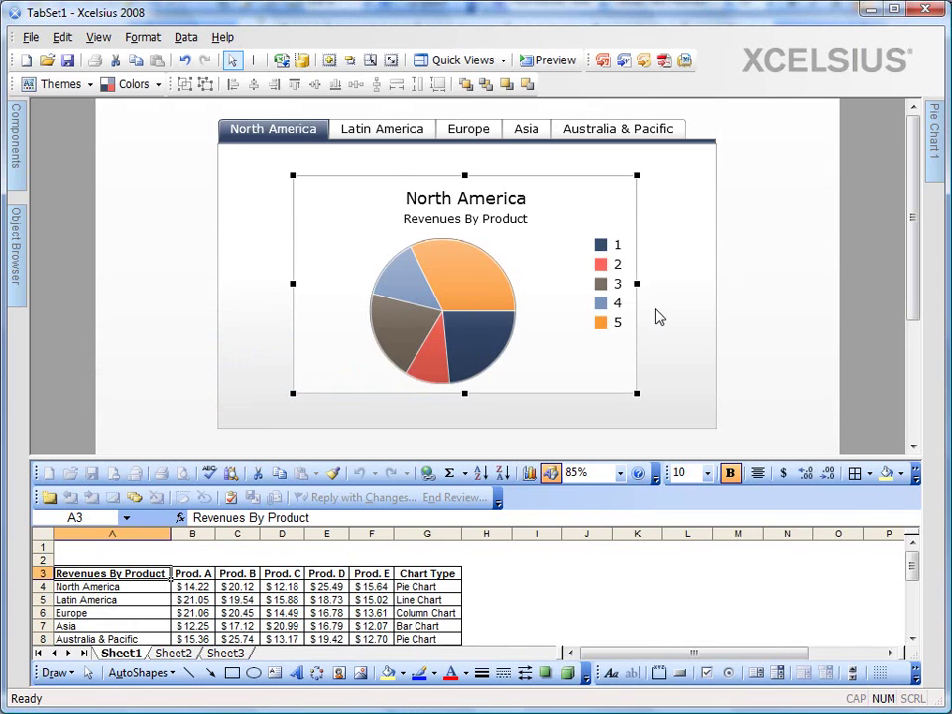
- Bind the pie values to B4:F4 and the slice labels to the Prod. A–E headers B3:F3
mouse_move(937, 160)
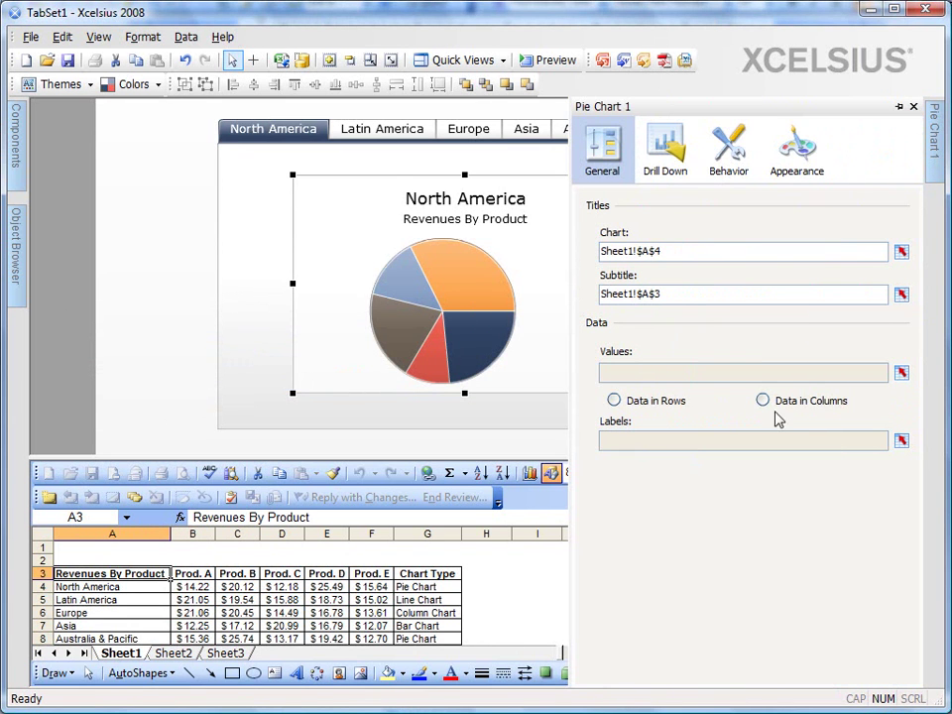
click(901, 372)
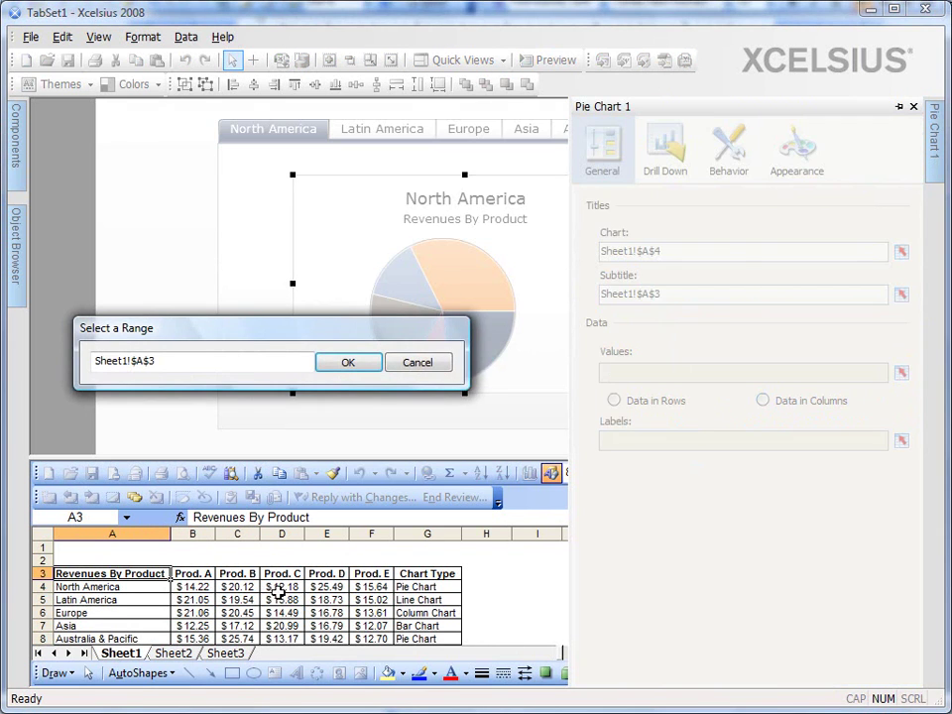
drag(201, 590, 373, 590)
click(353, 371)
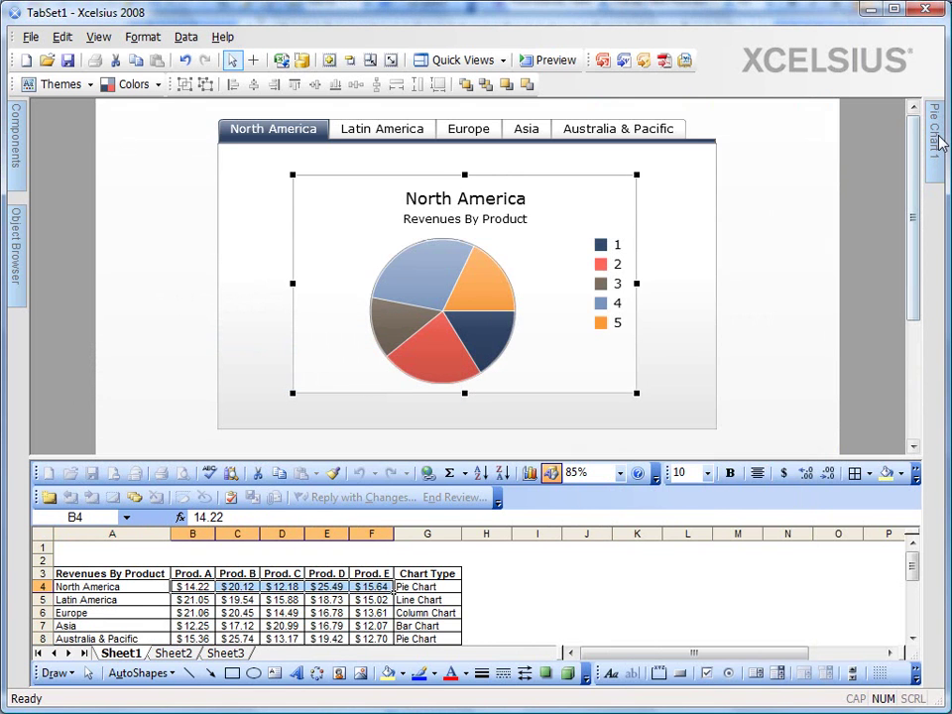
mouse_move(938, 145)
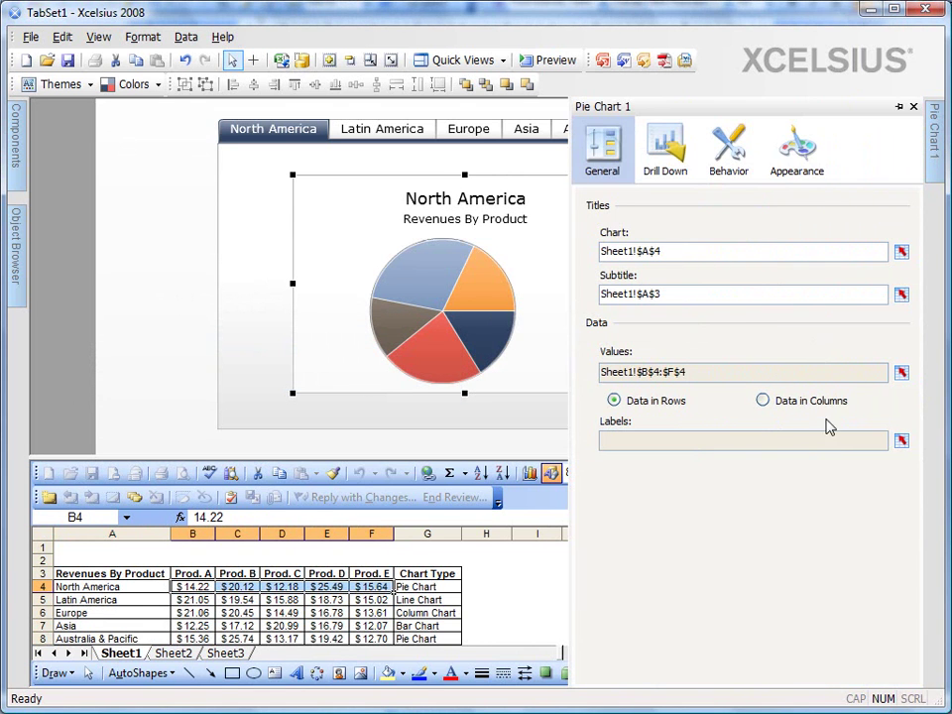
click(901, 442)
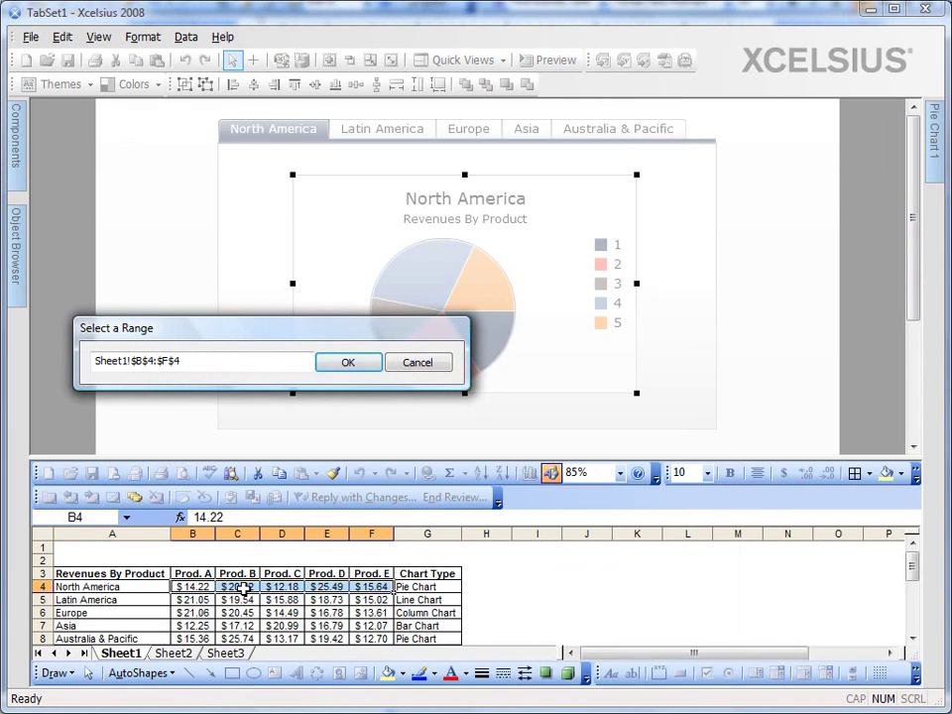
drag(201, 573, 381, 575)
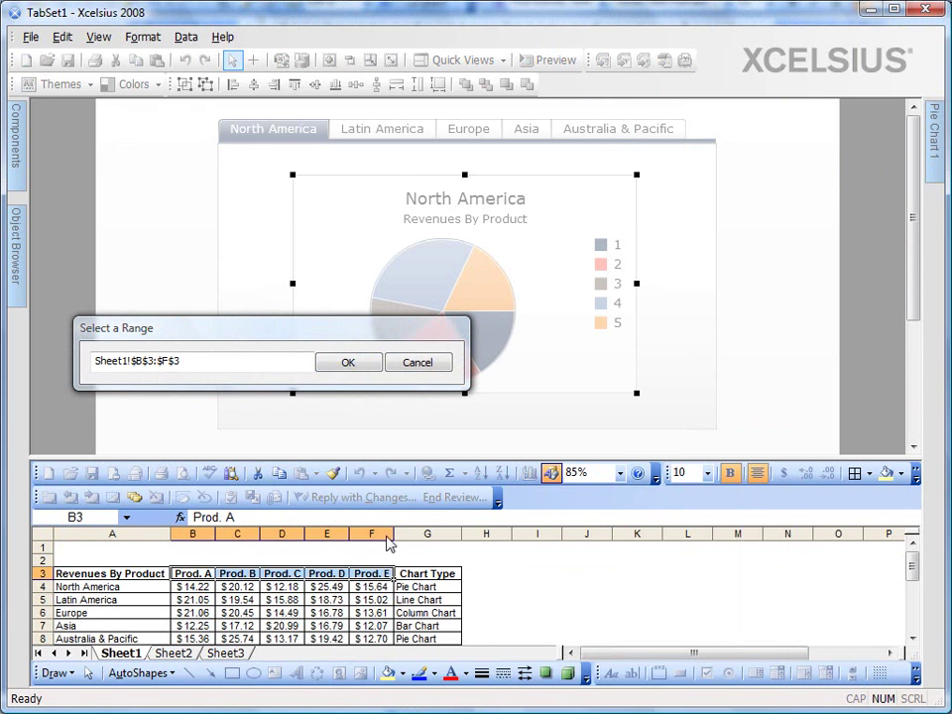
click(351, 363)
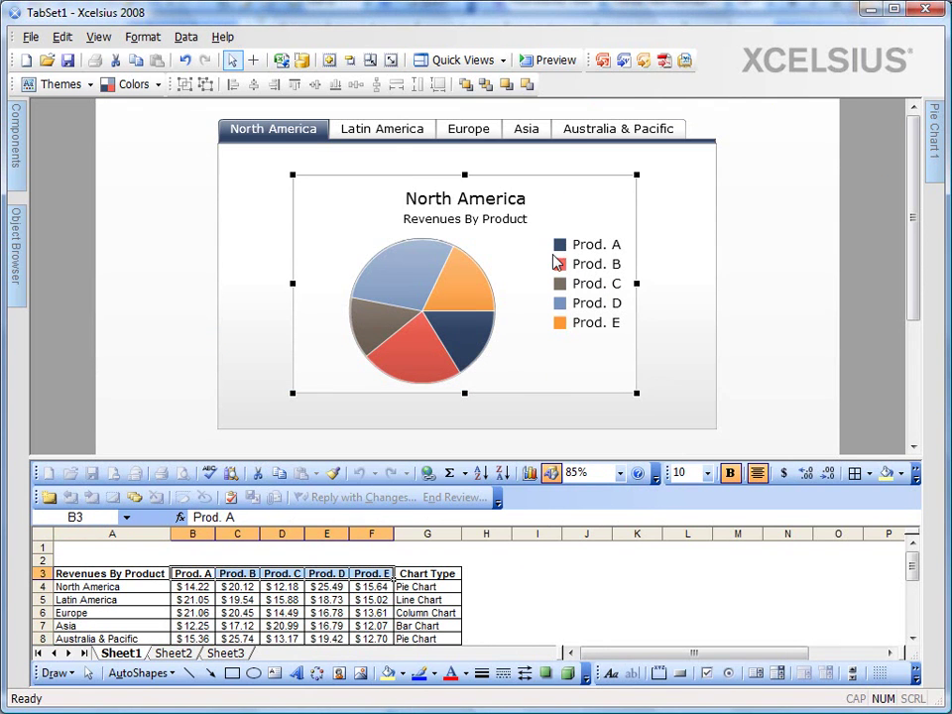
- Place a line chart inside the Latin America tab
click(401, 134)
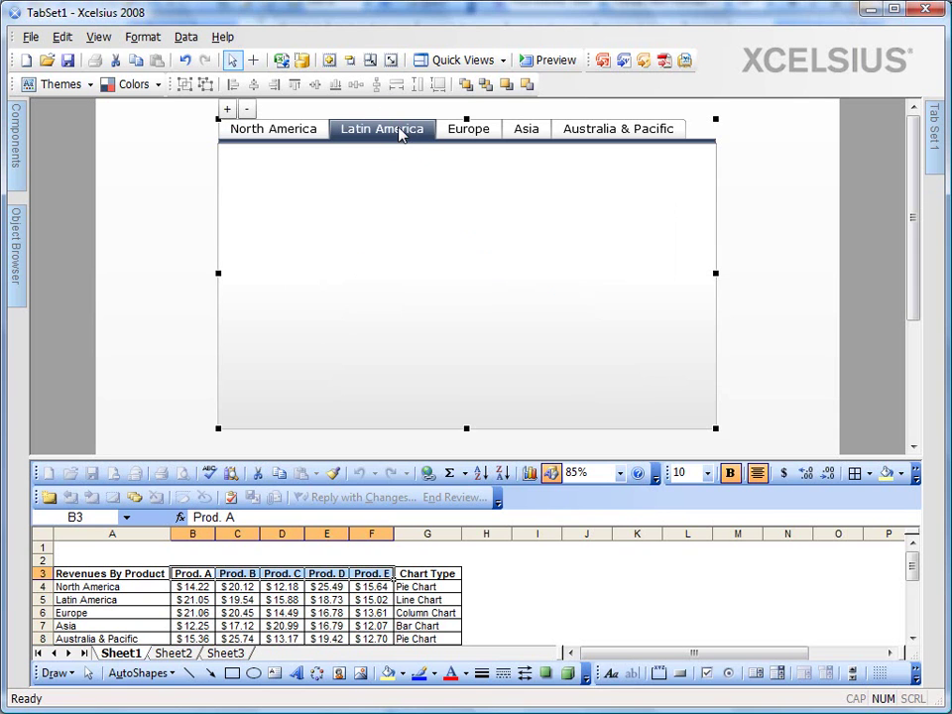
click(436, 600)
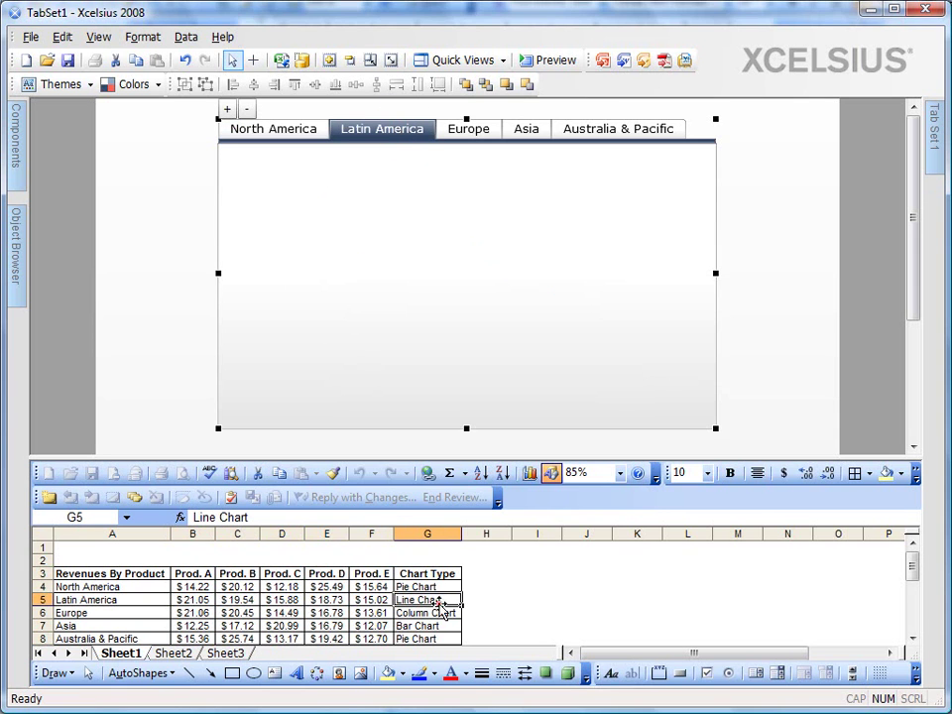
mouse_move(14, 154)
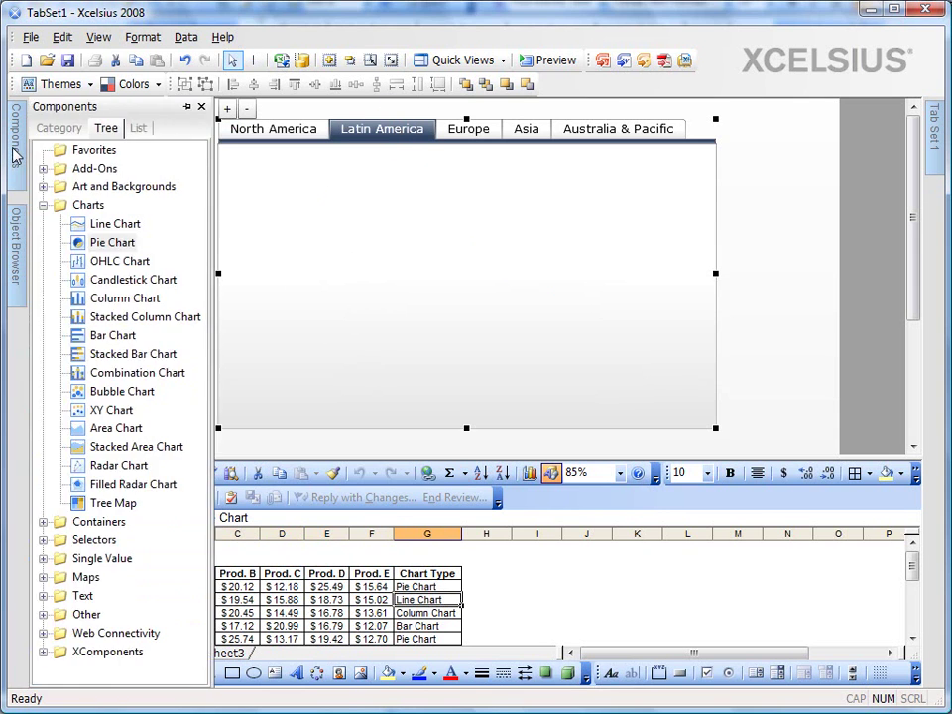
click(115, 223)
click(259, 183)
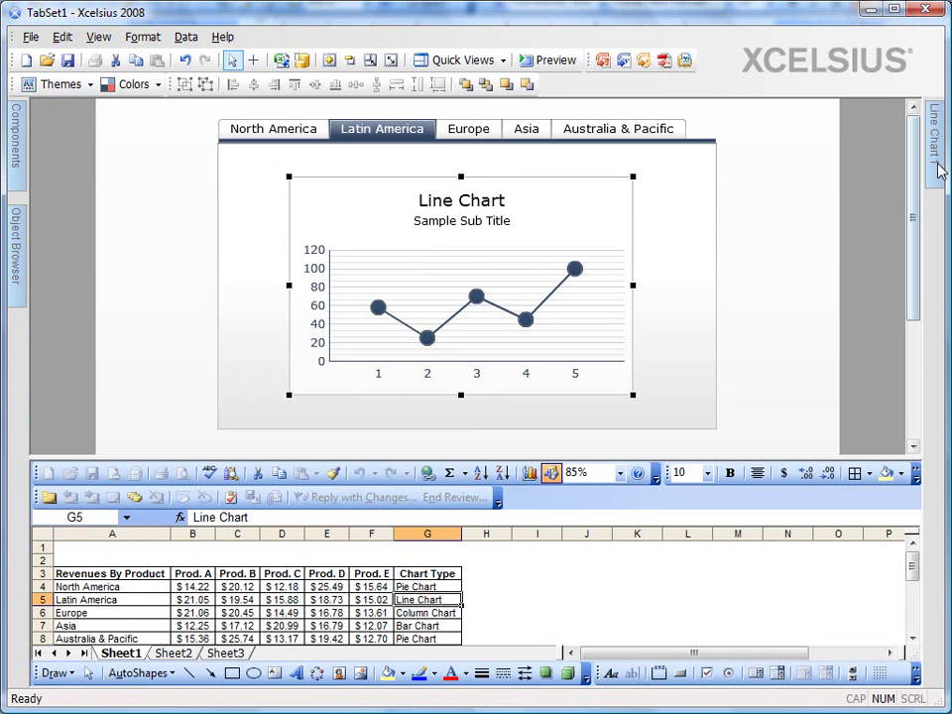
- Link the line chart title to A5 (Latin America) and subtitle to A3
mouse_move(940, 170)
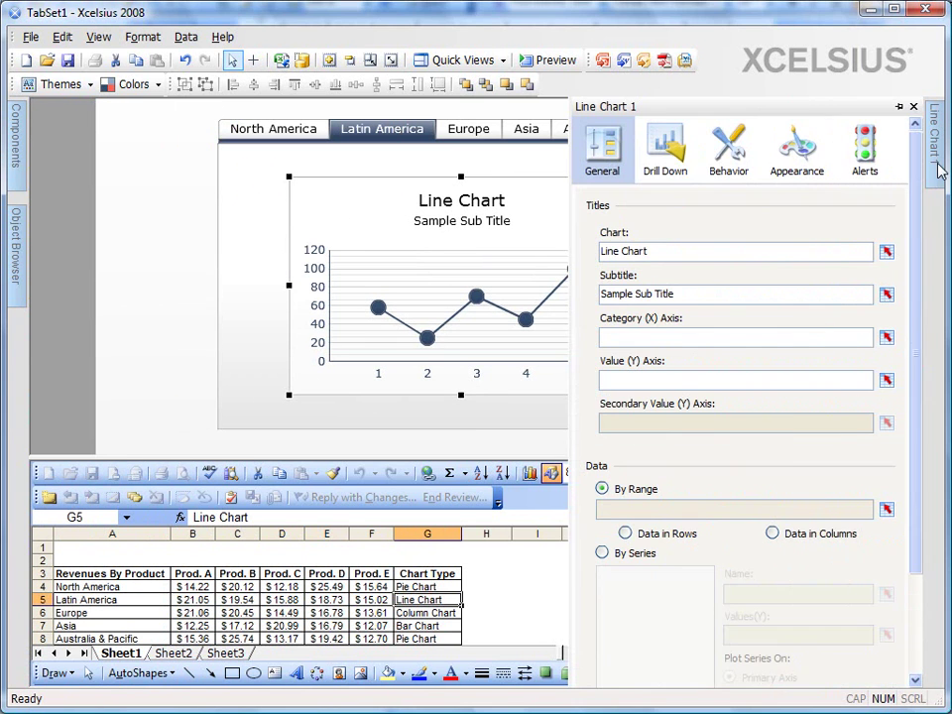
click(885, 252)
click(151, 600)
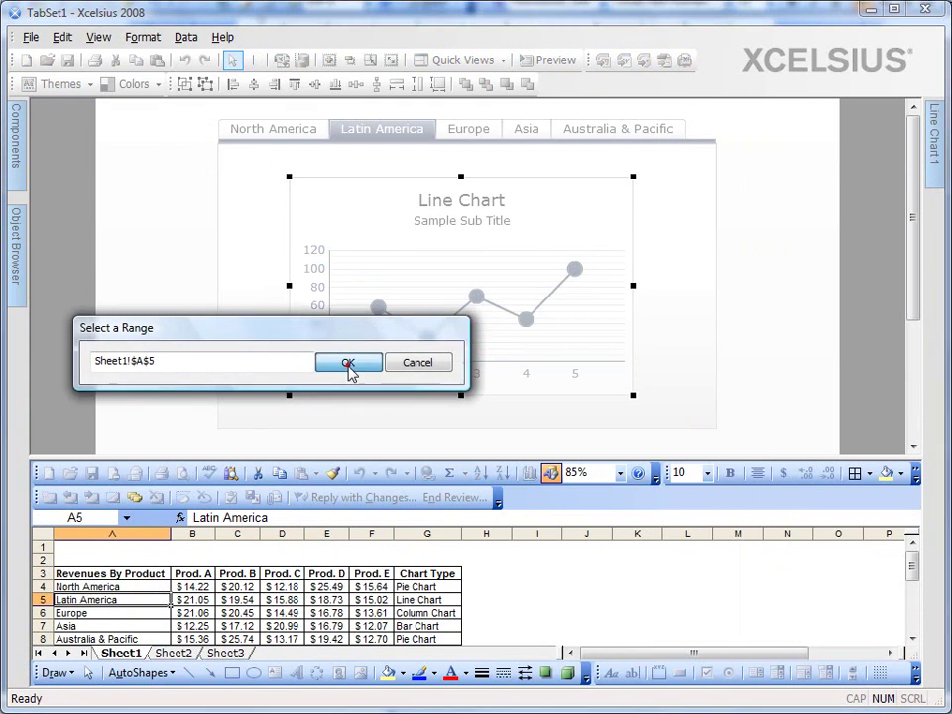
click(348, 362)
mouse_move(940, 163)
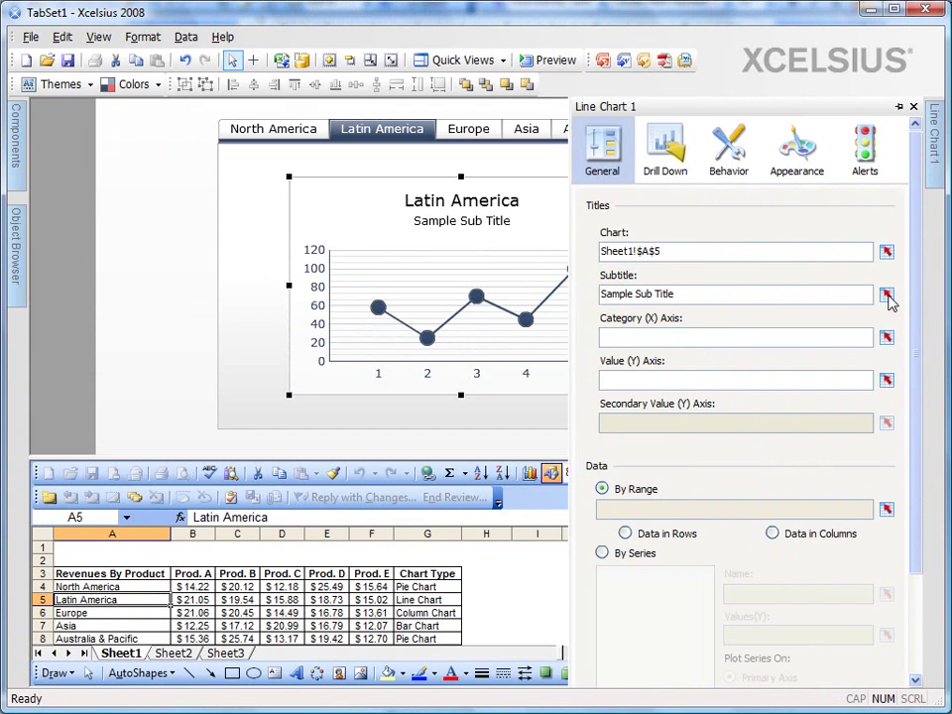
click(885, 295)
click(157, 573)
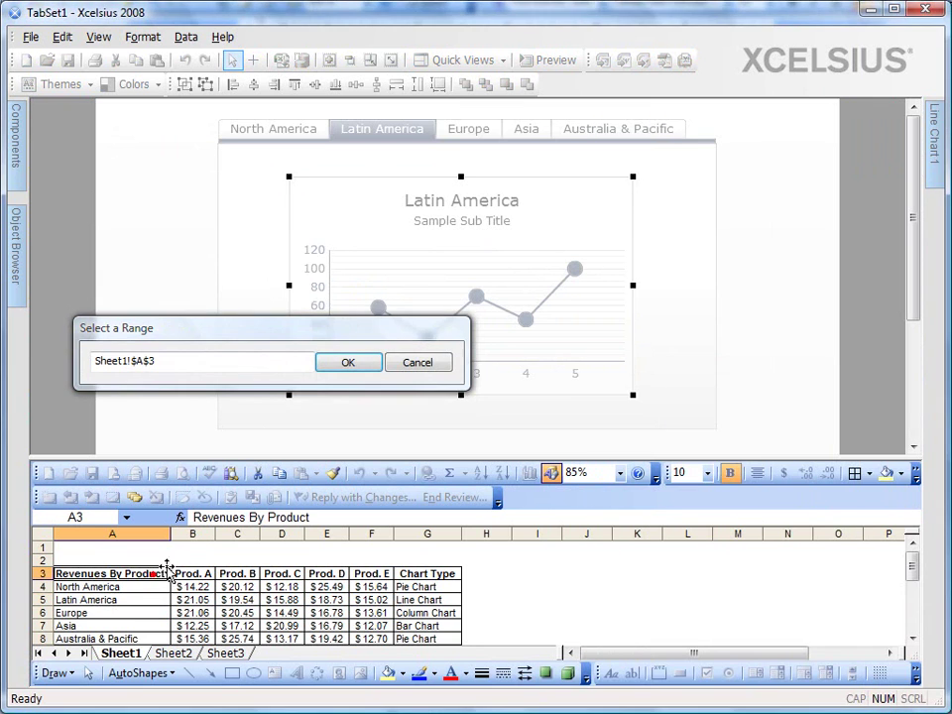
click(346, 363)
- Switch the line chart data to By Series and add a series named from A3
mouse_move(935, 156)
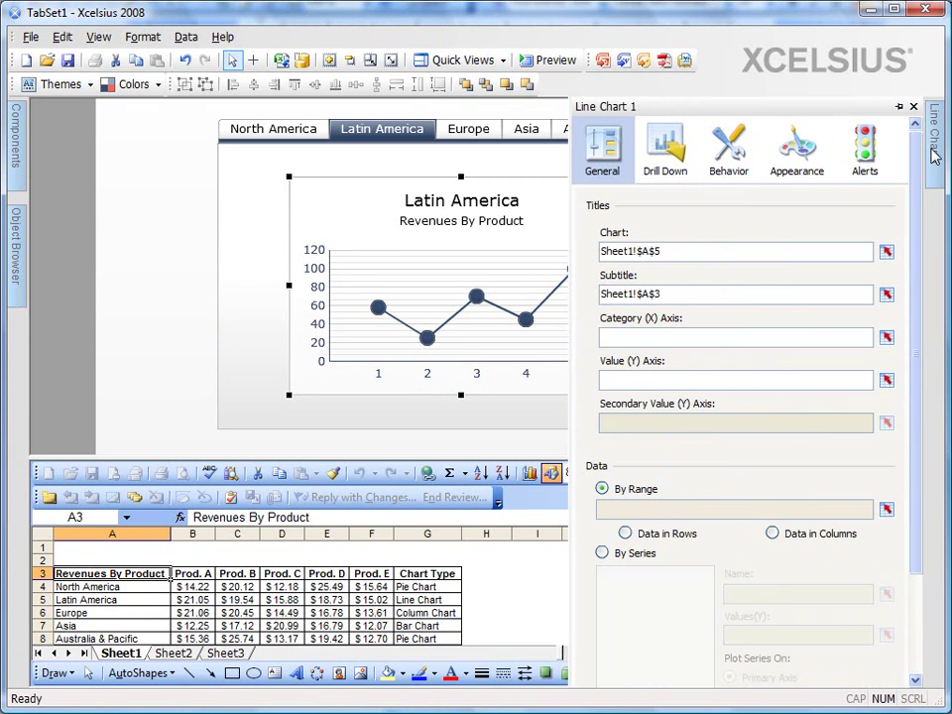
click(602, 554)
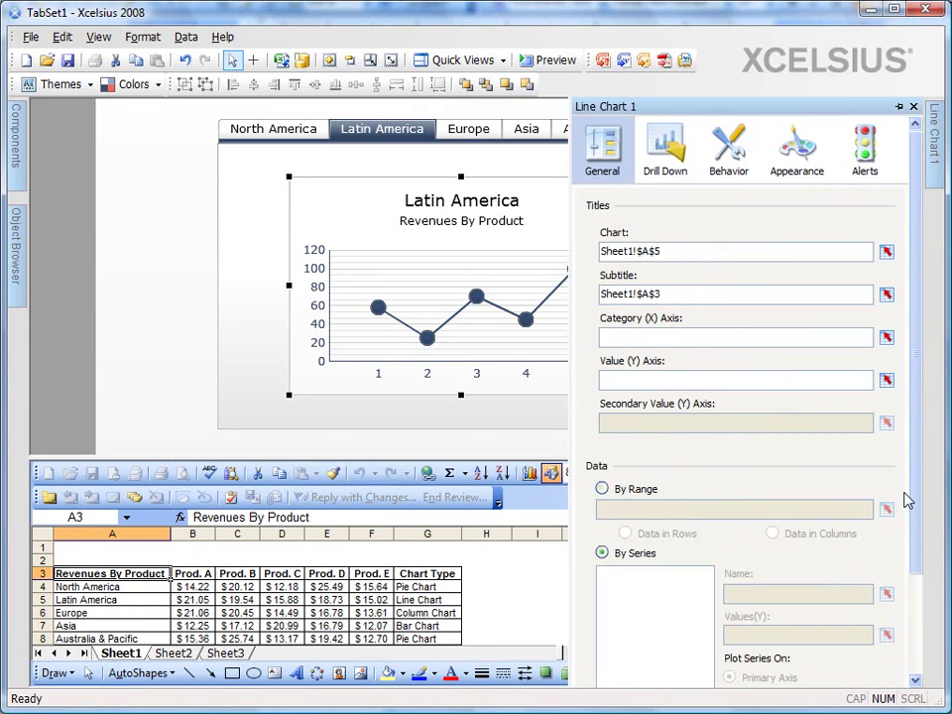
drag(914, 488, 918, 543)
scroll(642, 593, down, 2)
click(605, 600)
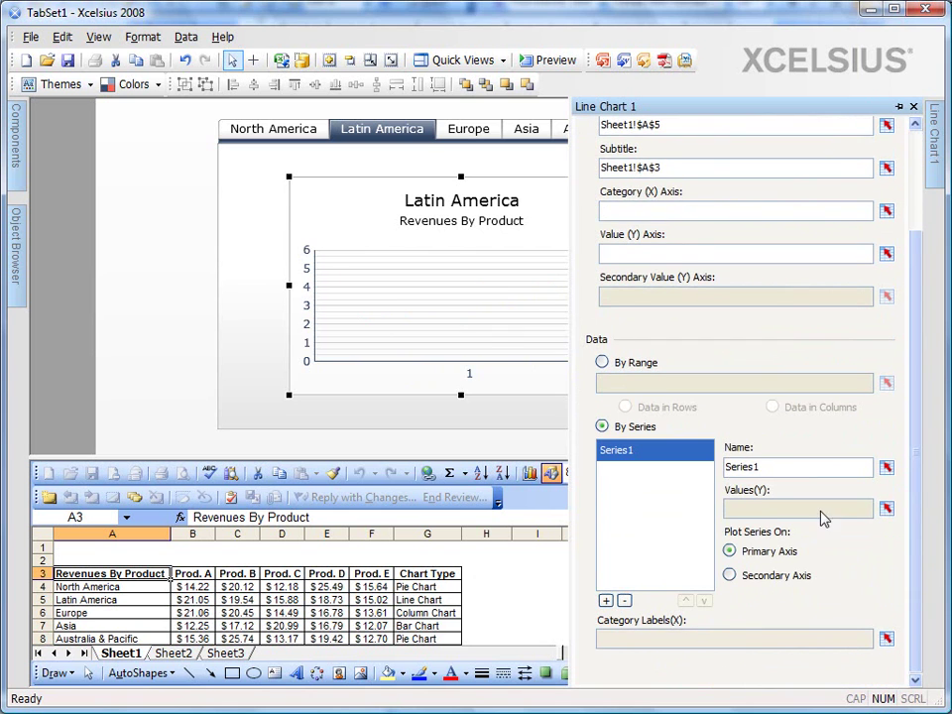
click(885, 470)
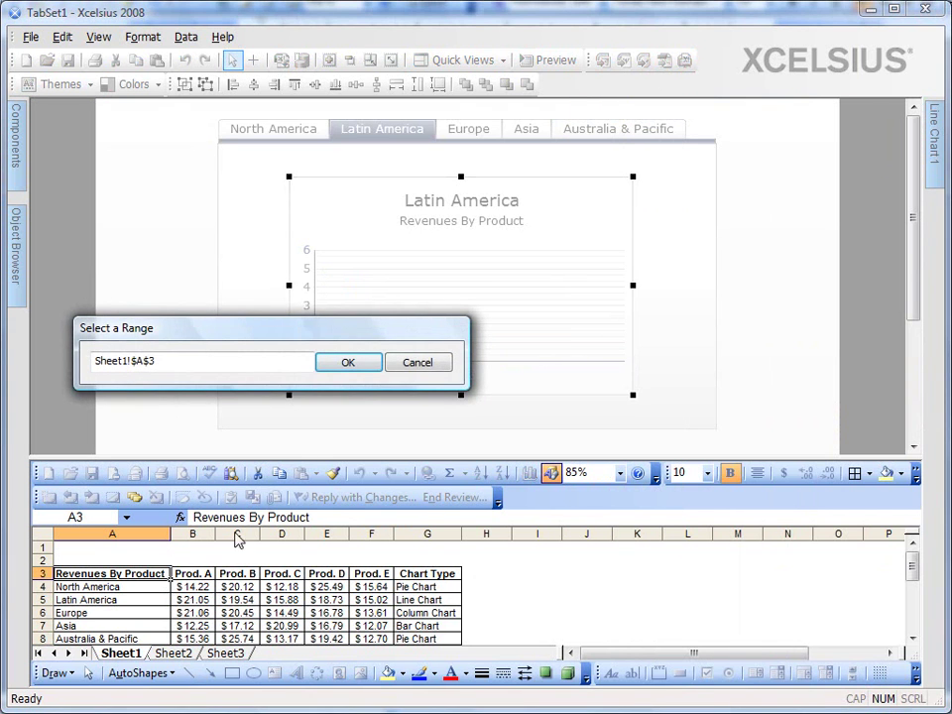
click(349, 364)
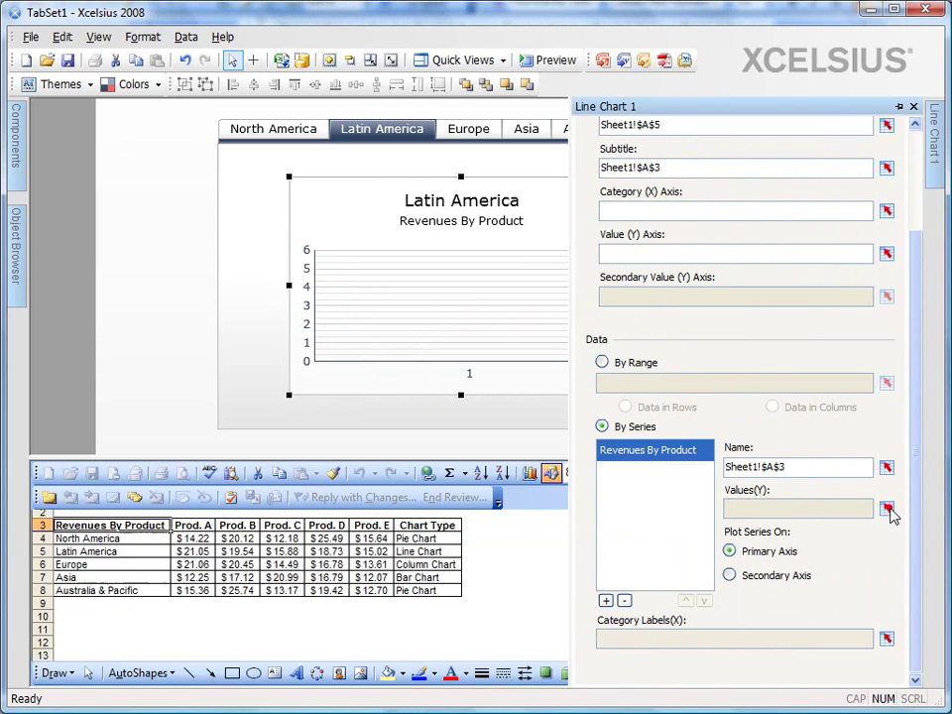
- Set the series values to B5:F5 and category labels to B3:F3
click(885, 508)
drag(197, 600, 369, 601)
click(352, 363)
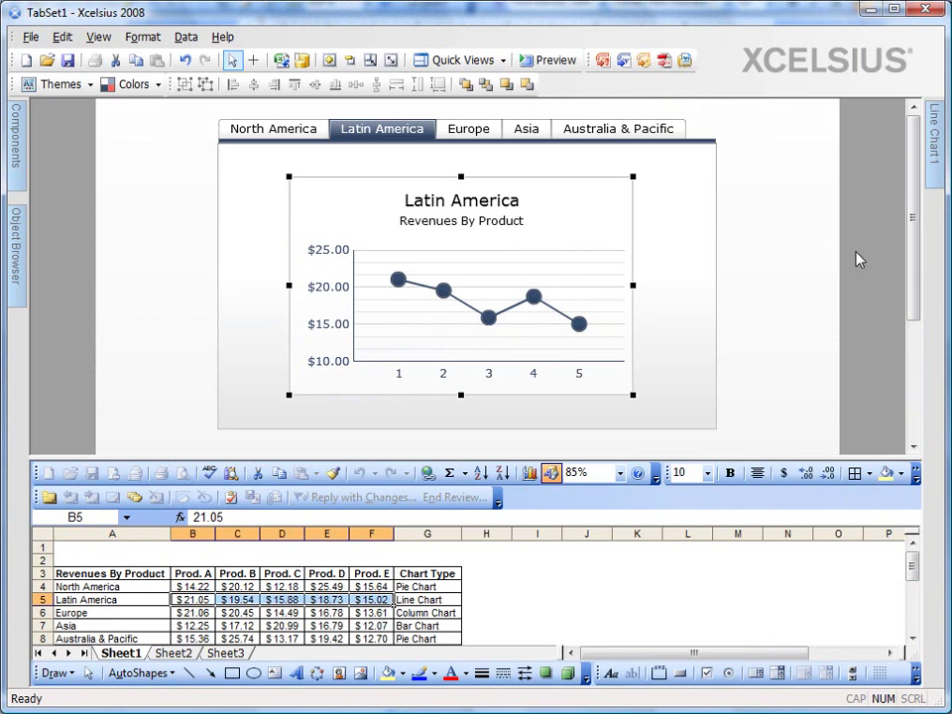
mouse_move(938, 169)
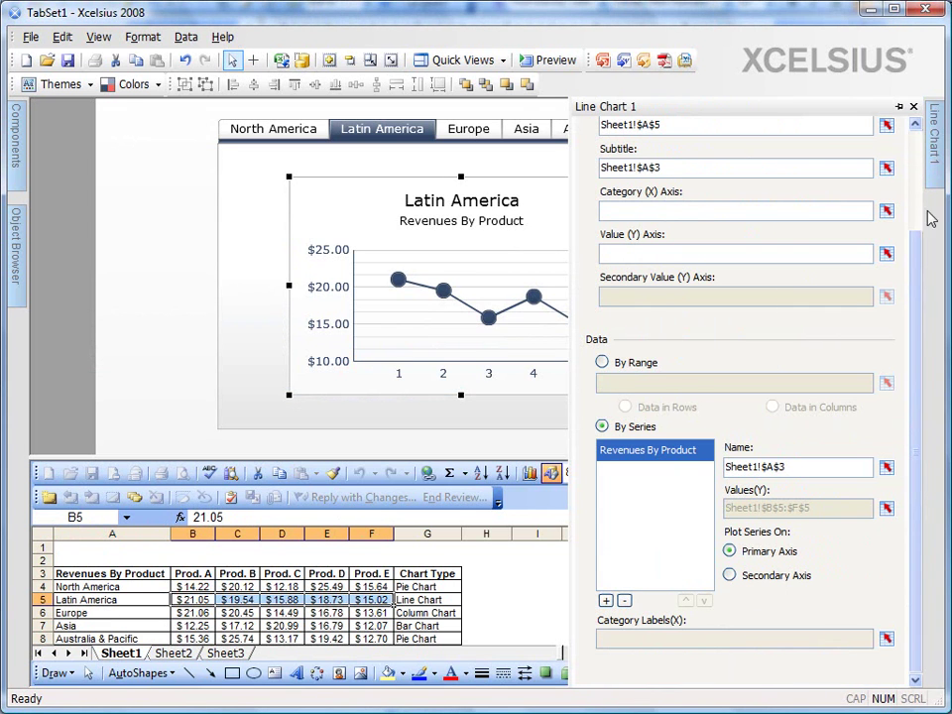
click(886, 639)
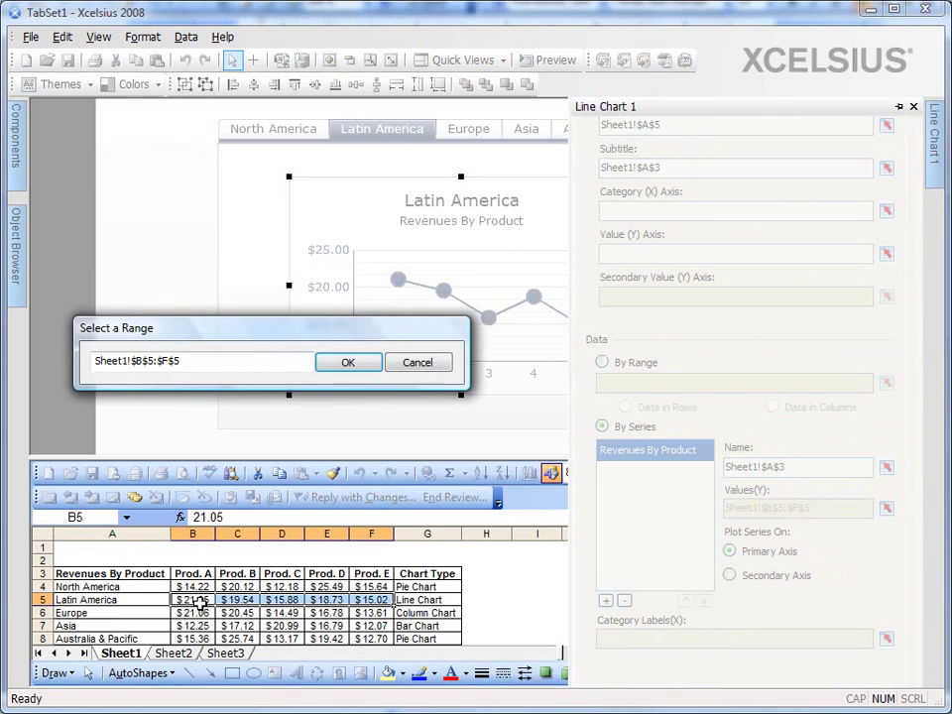
drag(191, 573, 363, 571)
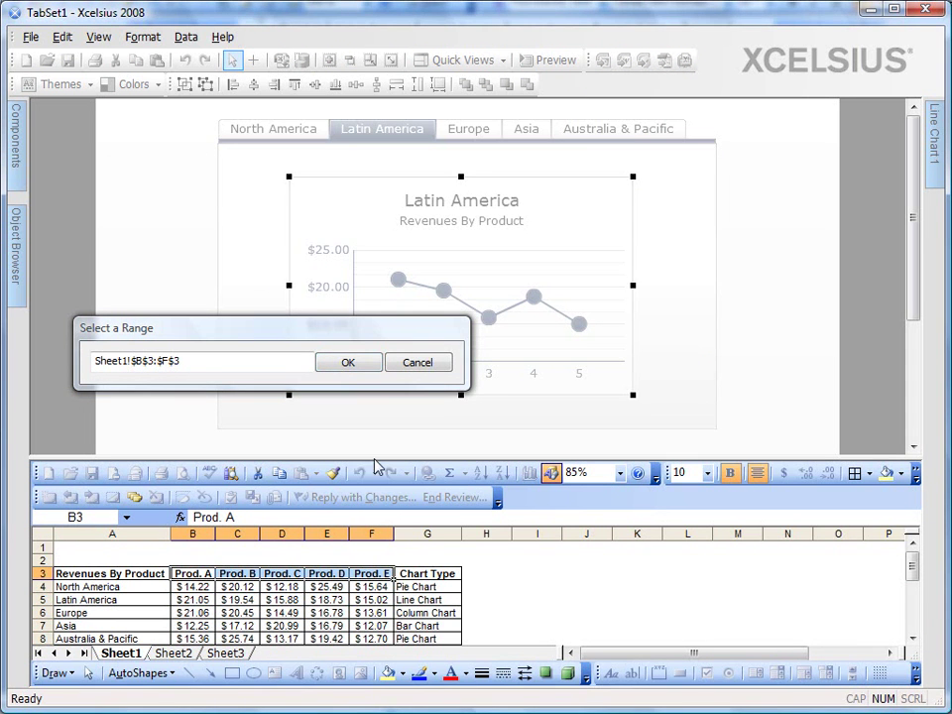
click(365, 367)
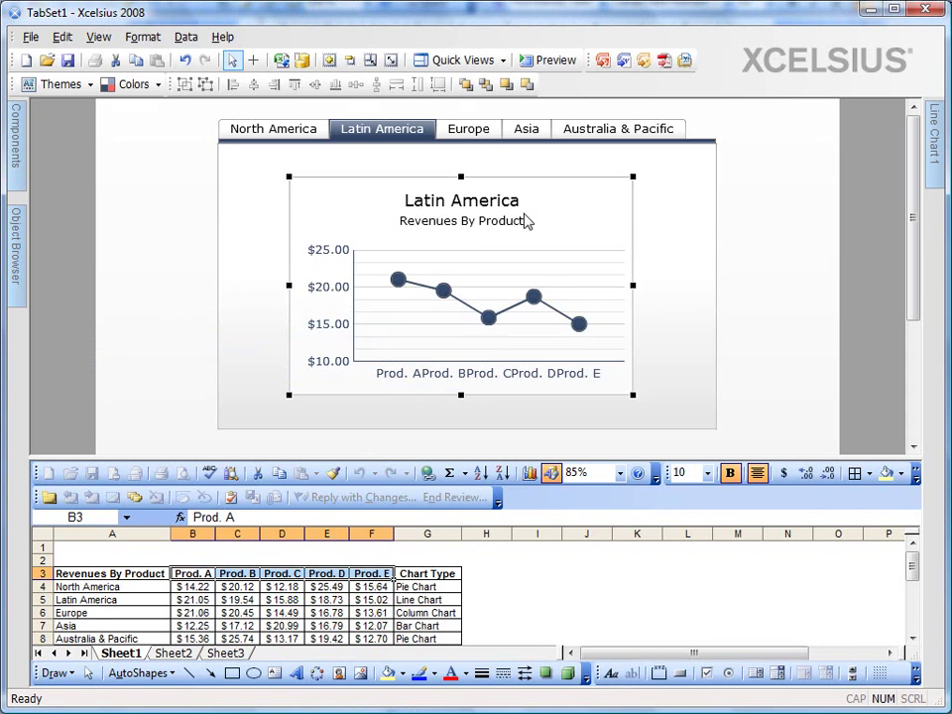
- Cycle through the Europe, Asia and Australia & Pacific tabs, ending back on Latin America
click(480, 136)
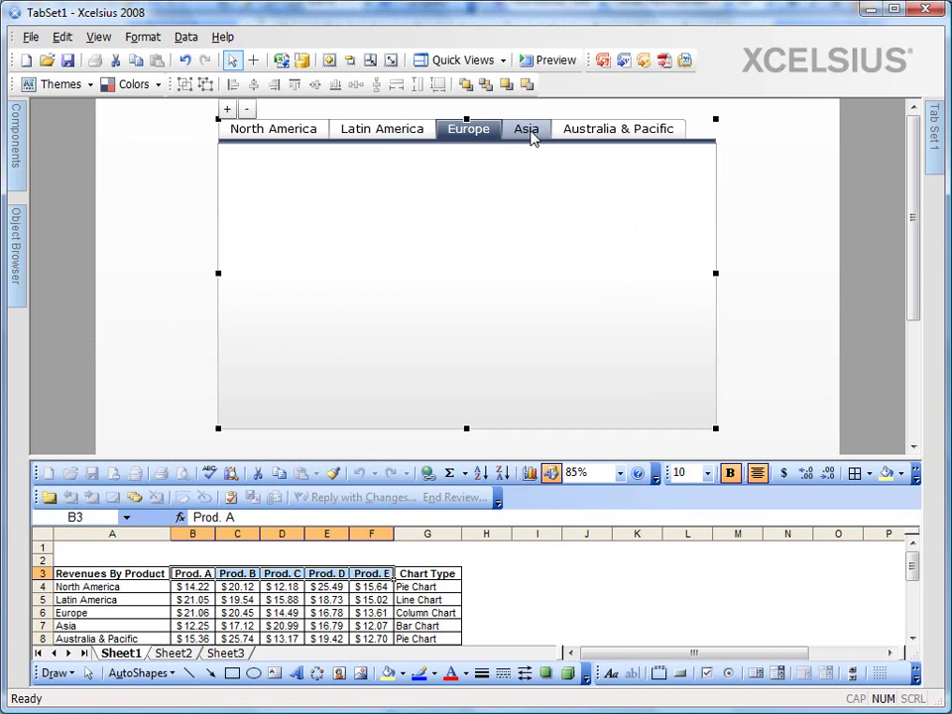
click(531, 138)
click(592, 138)
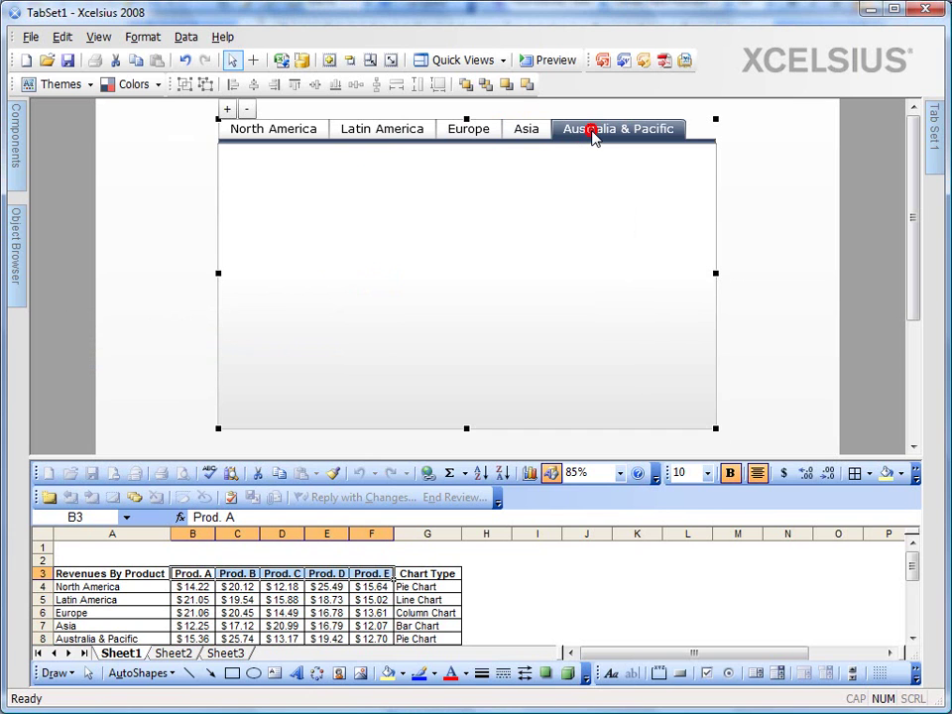
click(476, 132)
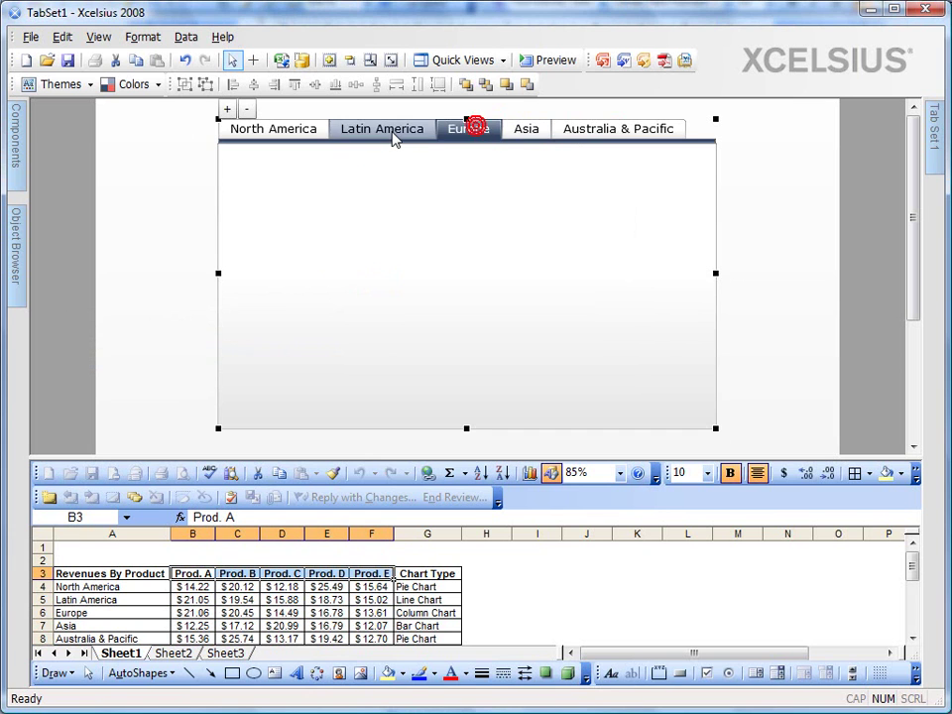
click(391, 137)
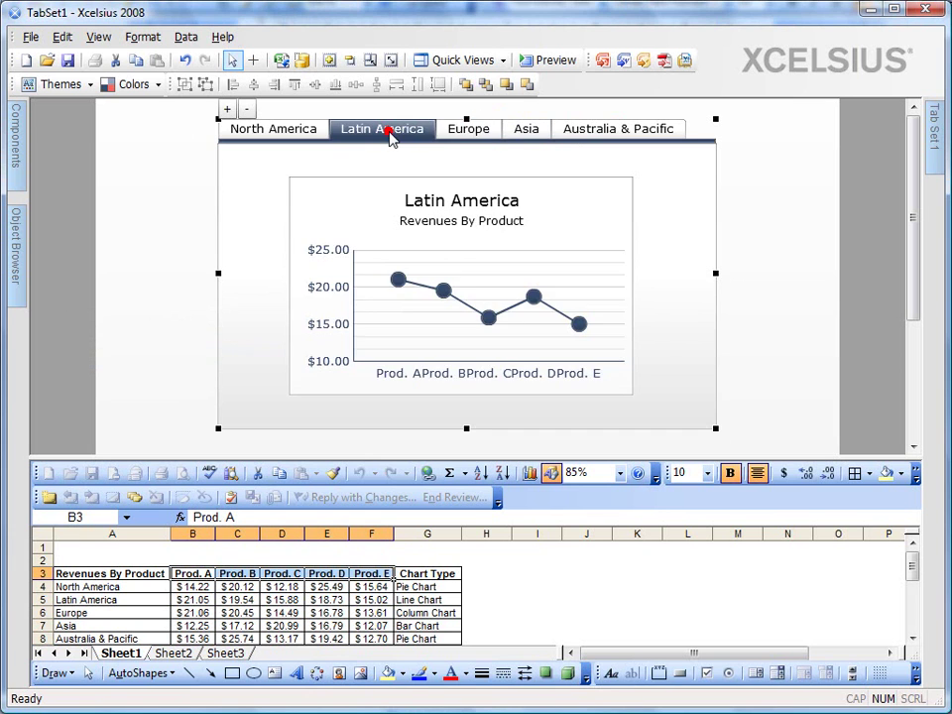
- Preview the dashboard, checking North America, Europe, Asia and Australia & Pacific tabs
click(554, 63)
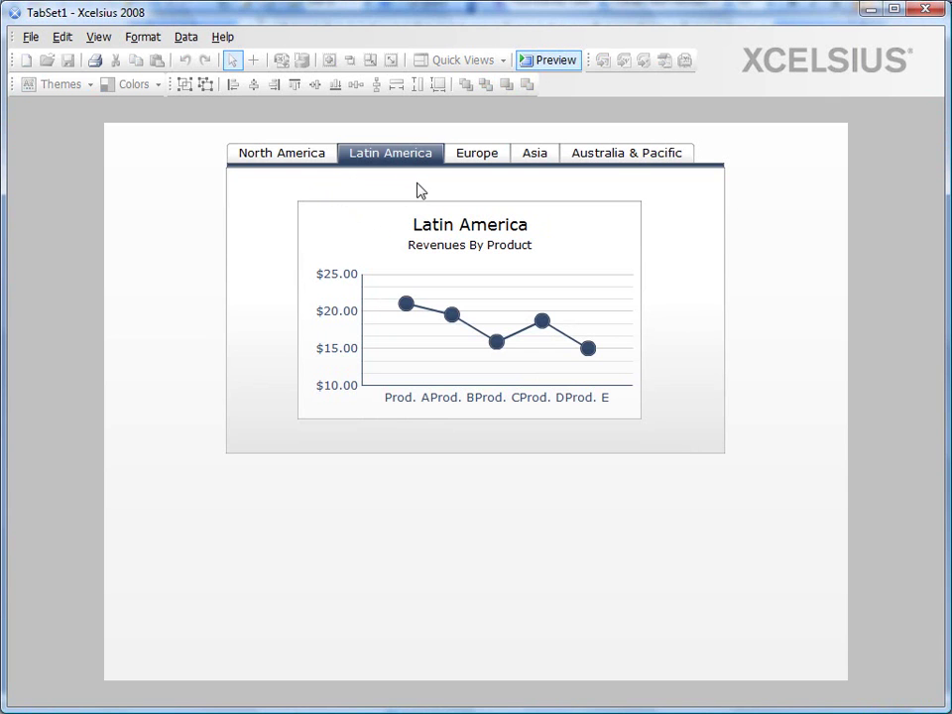
click(295, 162)
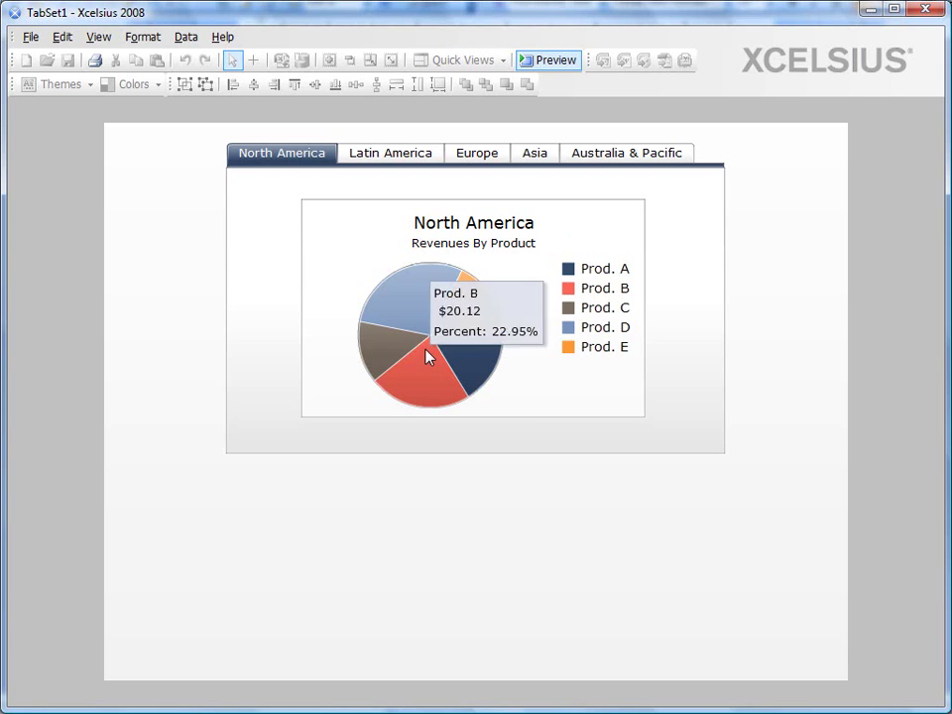
mouse_move(482, 295)
click(477, 160)
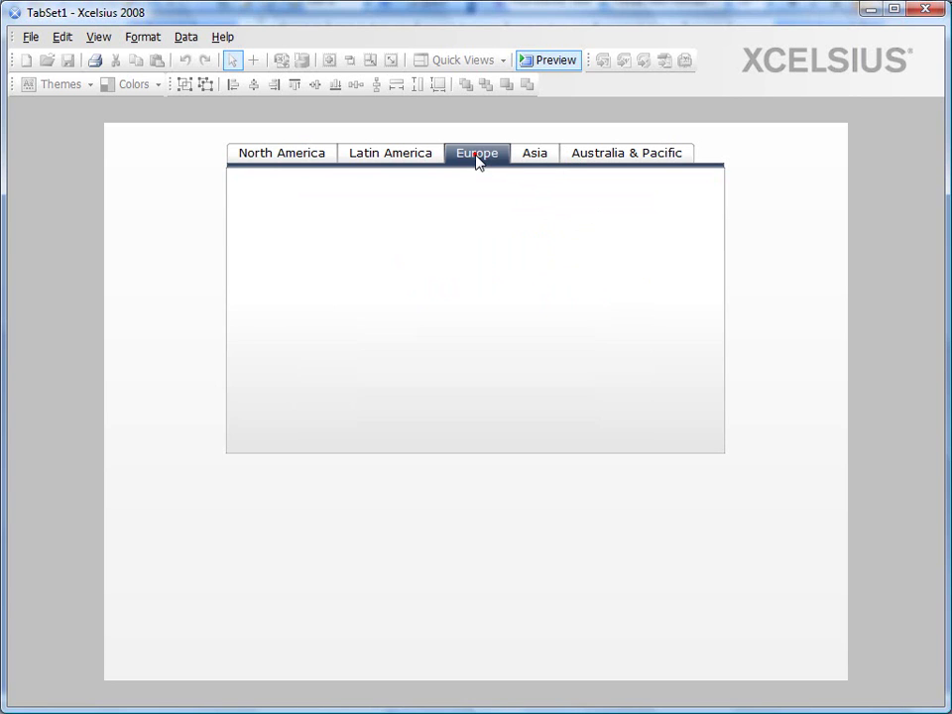
click(533, 159)
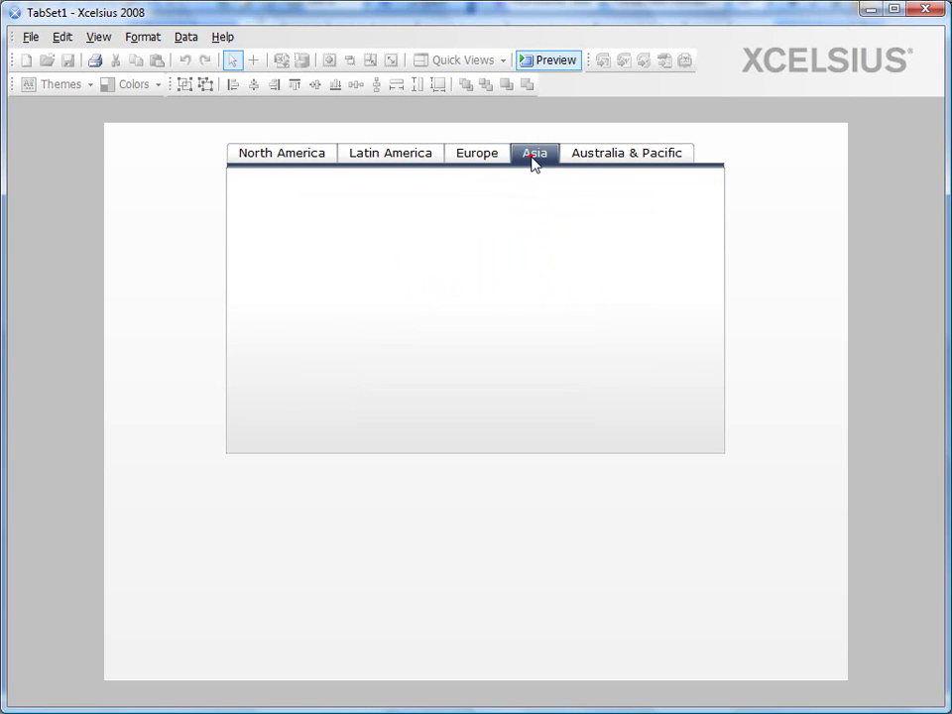
click(606, 157)
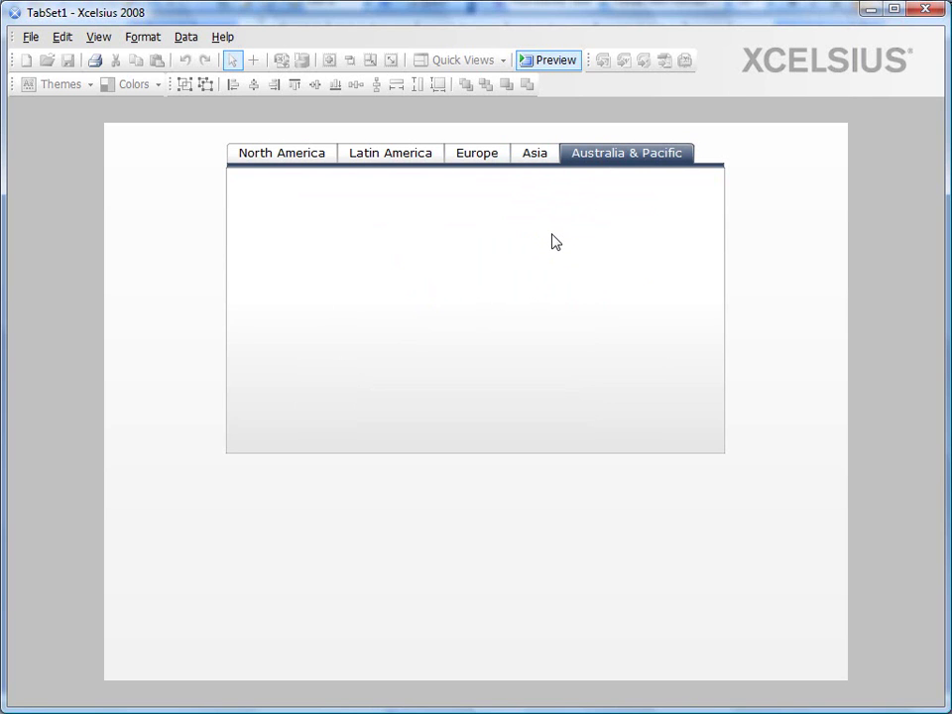
- Turn off Preview Mode to return to design view with the Latin America line chart
click(556, 62)
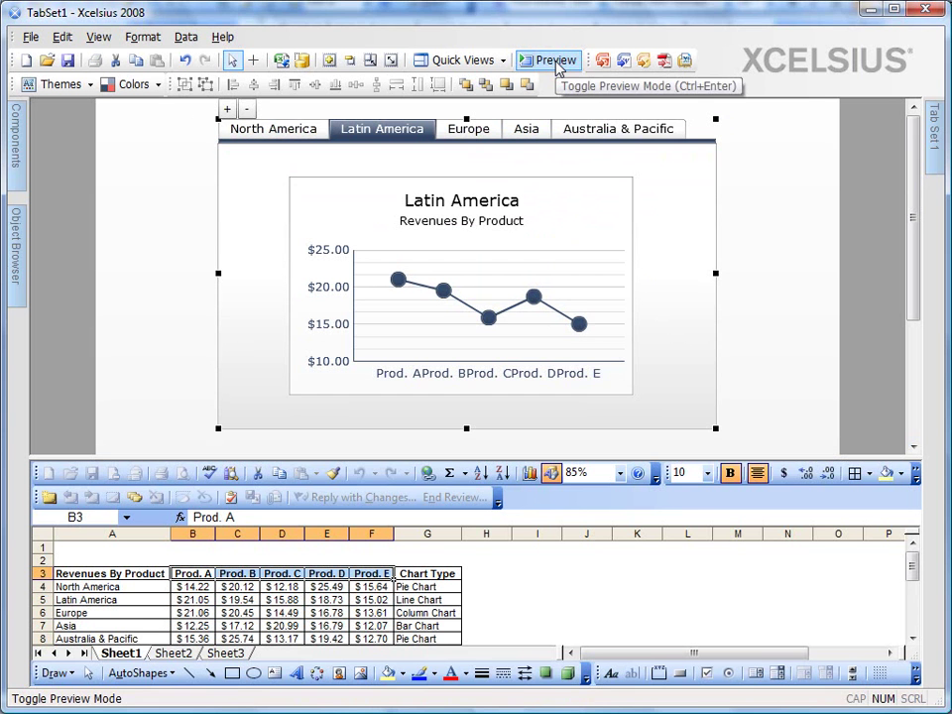
click(918, 262)
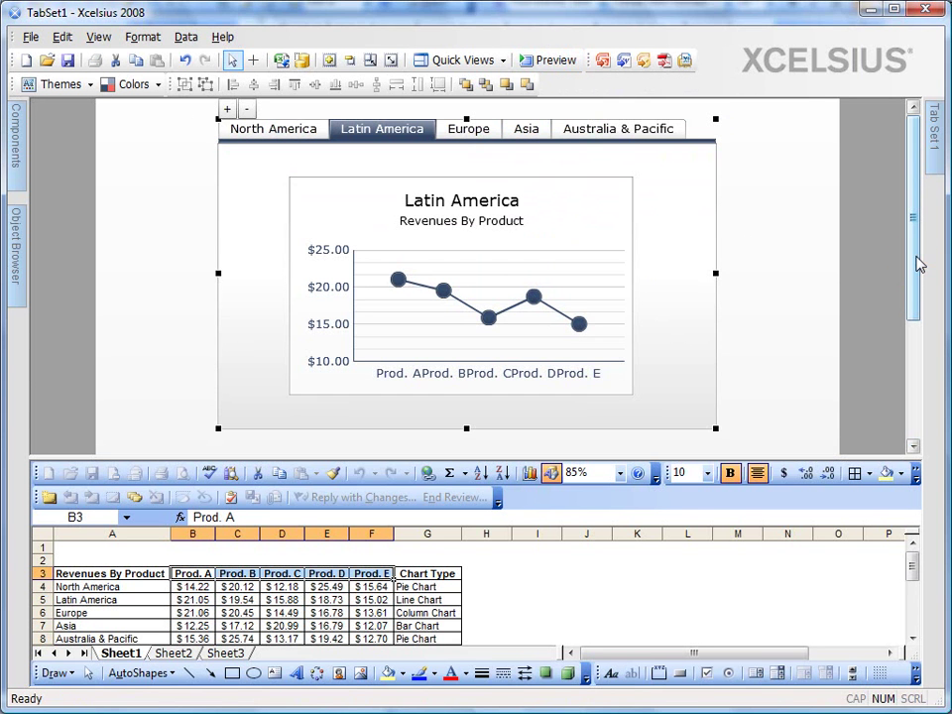